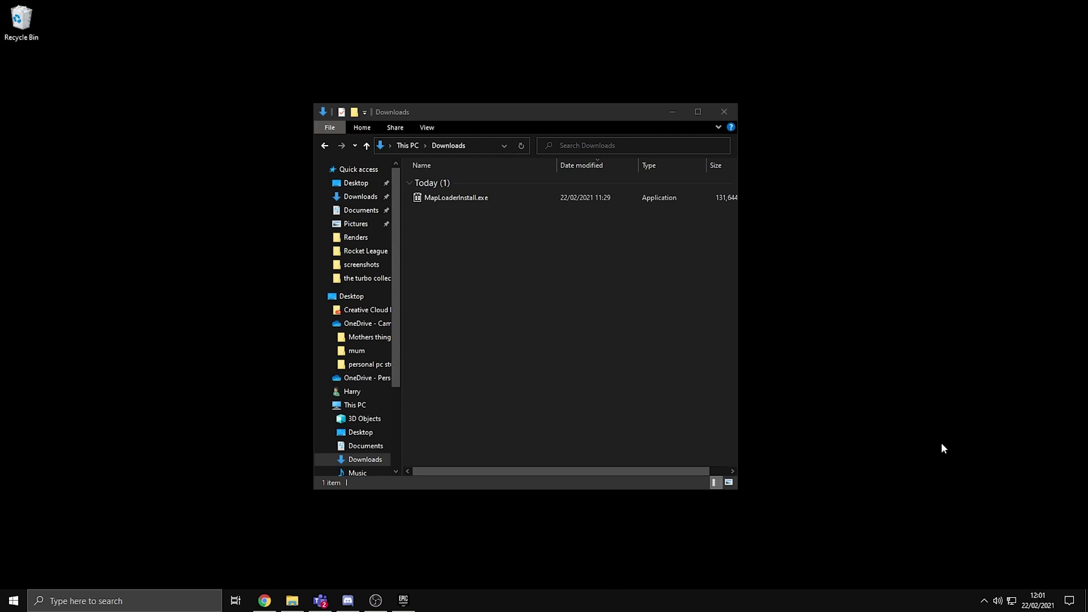
Run MapLoaderInstall.exe from Downloads, and create a folder named Maps in the same location
double_click(500, 199)
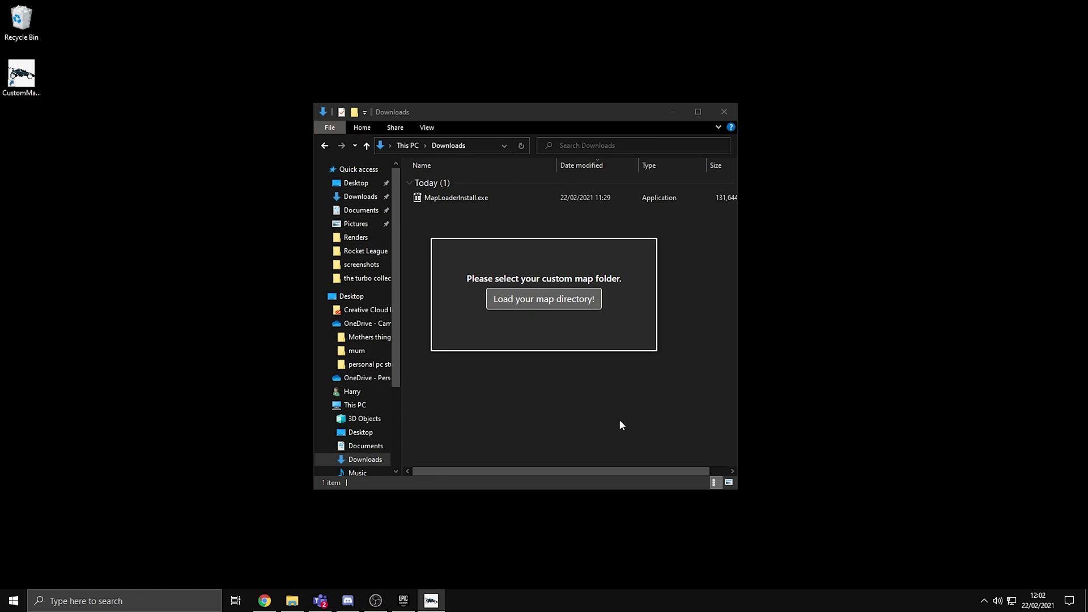
click(487, 235)
right_click(483, 228)
mouse_move(540, 365)
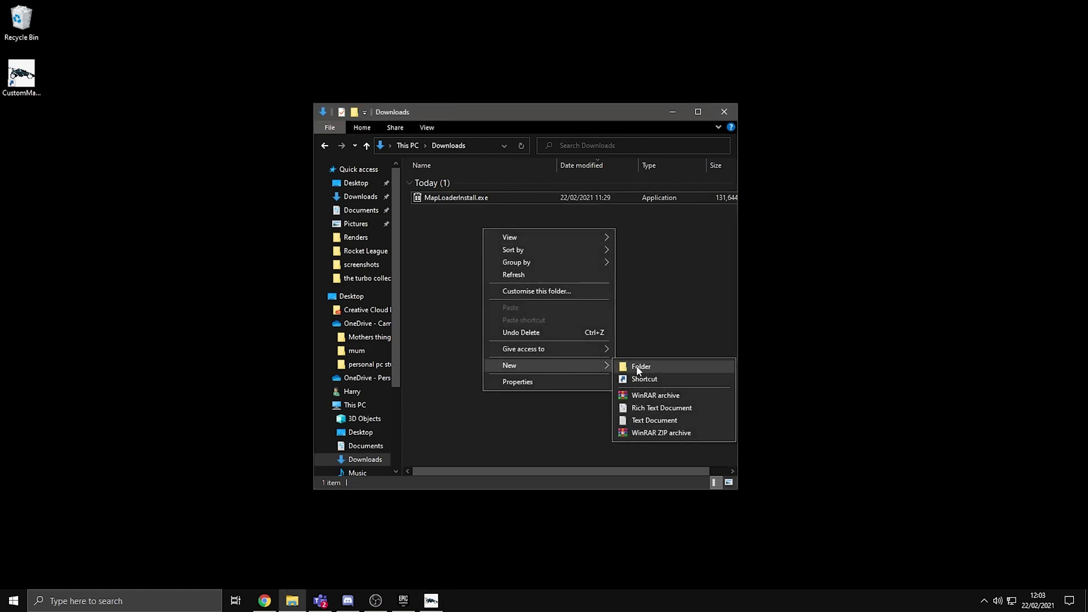
click(638, 366)
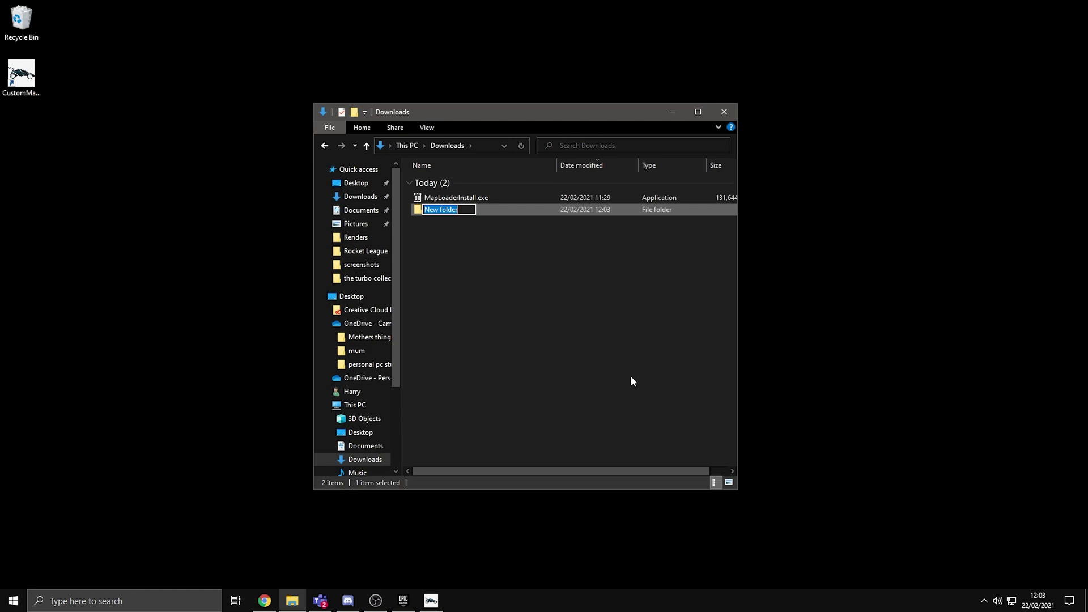
text(Maps)
key(Return)
Set the custom map folder in Custom Map Loader to the Maps folder in Downloads
key(alt+Tab)
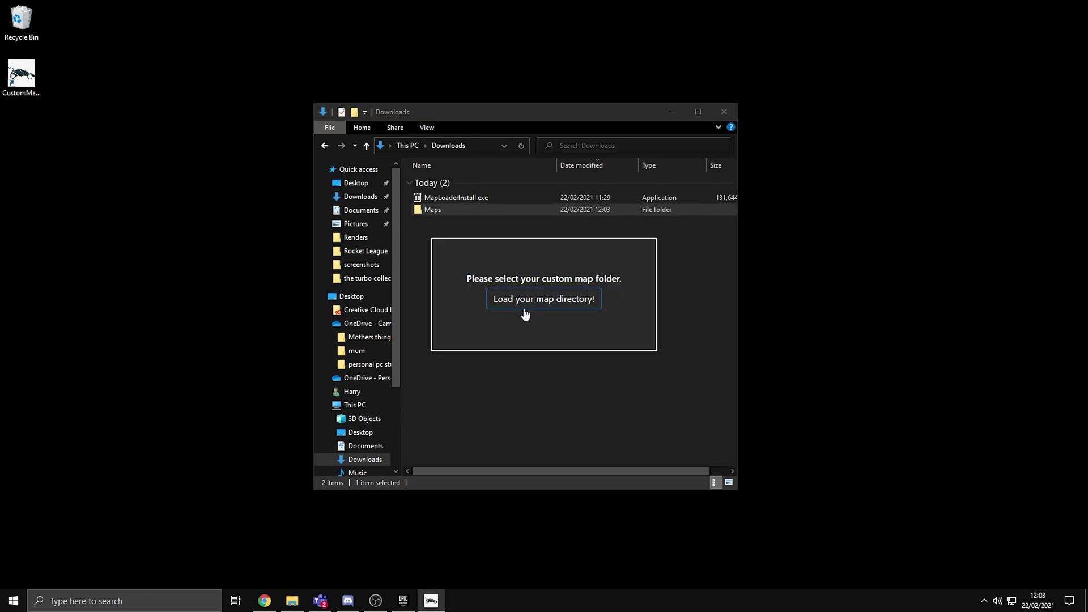
click(524, 311)
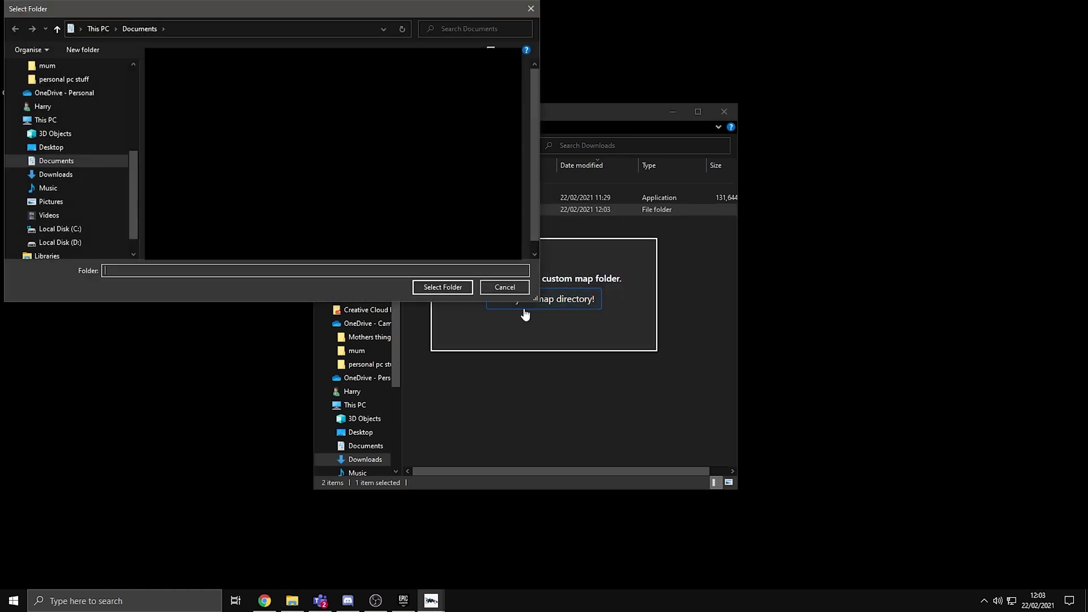
click(52, 175)
click(170, 100)
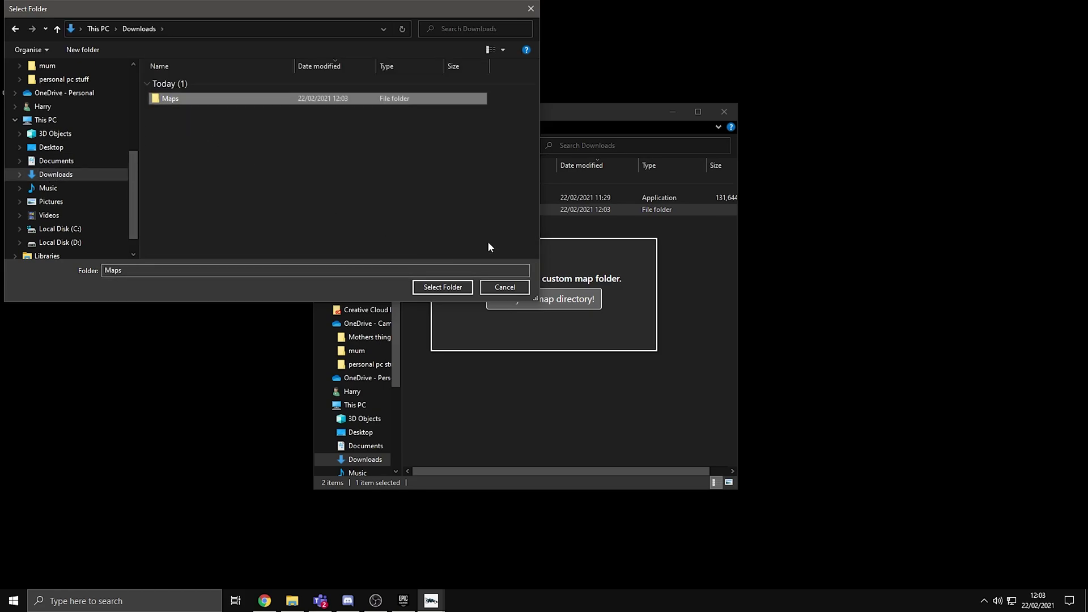
click(432, 288)
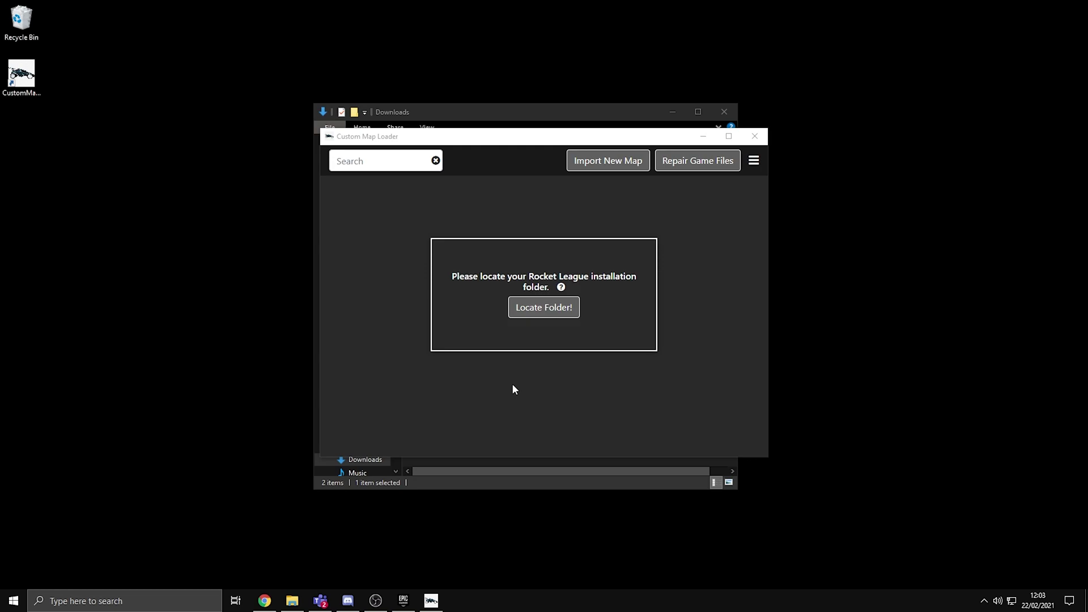
Set the Rocket League installation folder to rocketleague under Games > Epic Games on Local Disk (D:)
click(545, 311)
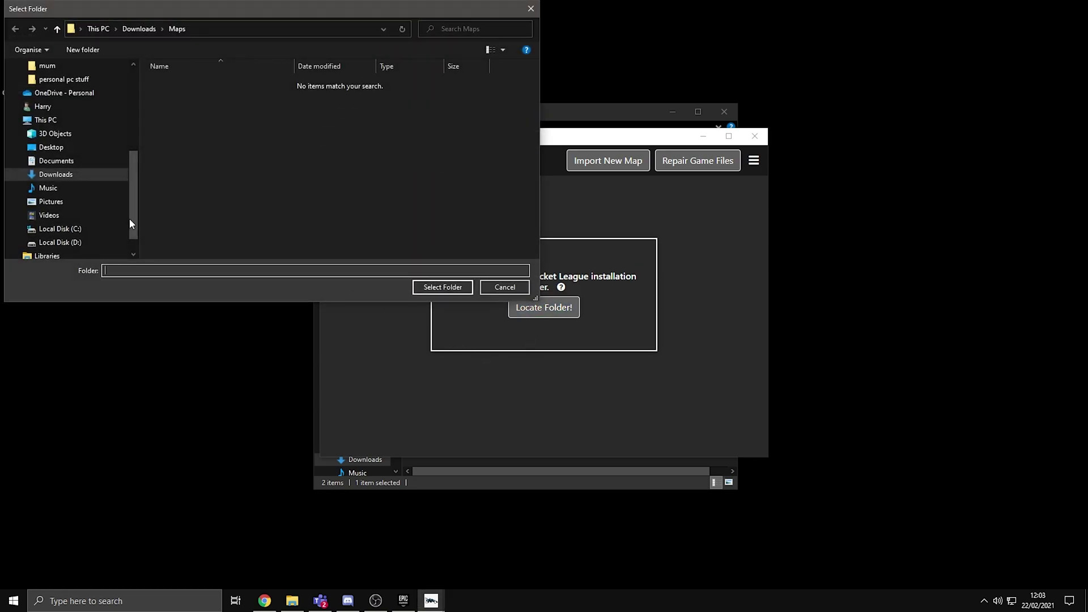
click(60, 242)
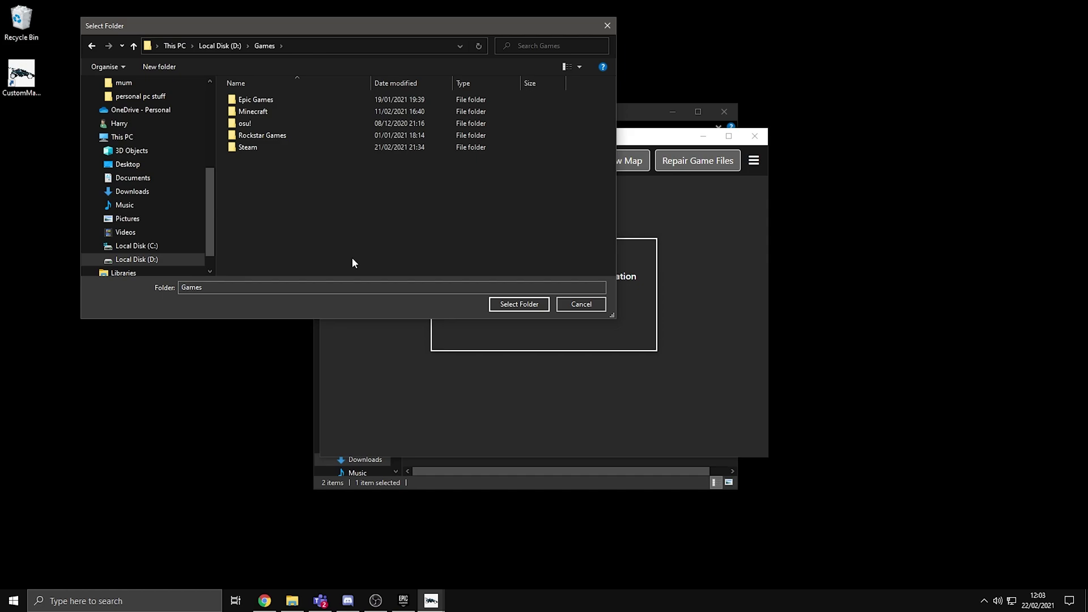
double_click(274, 102)
click(277, 135)
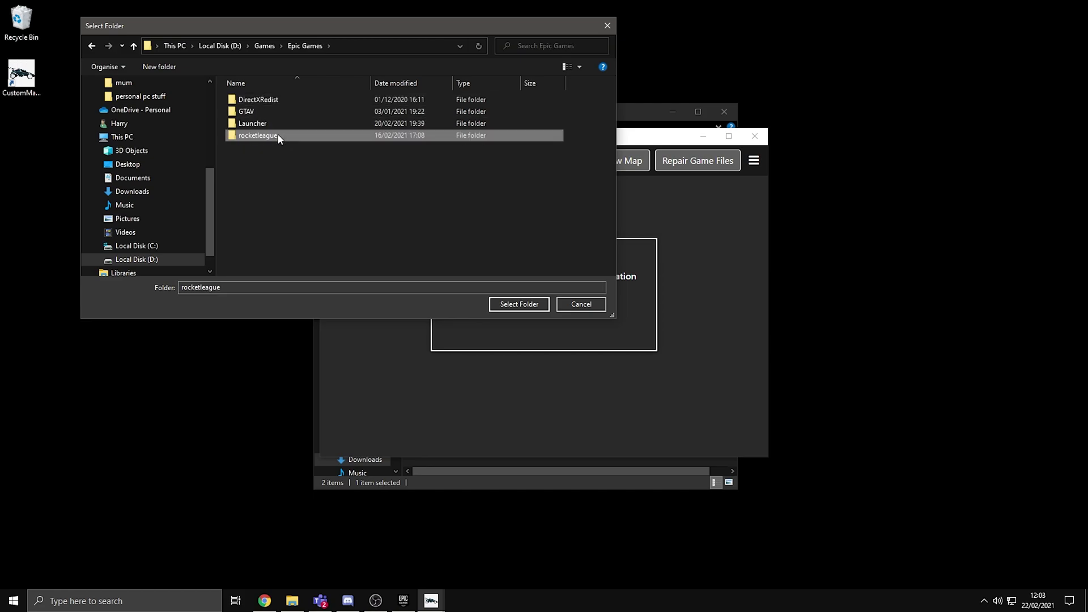
click(520, 304)
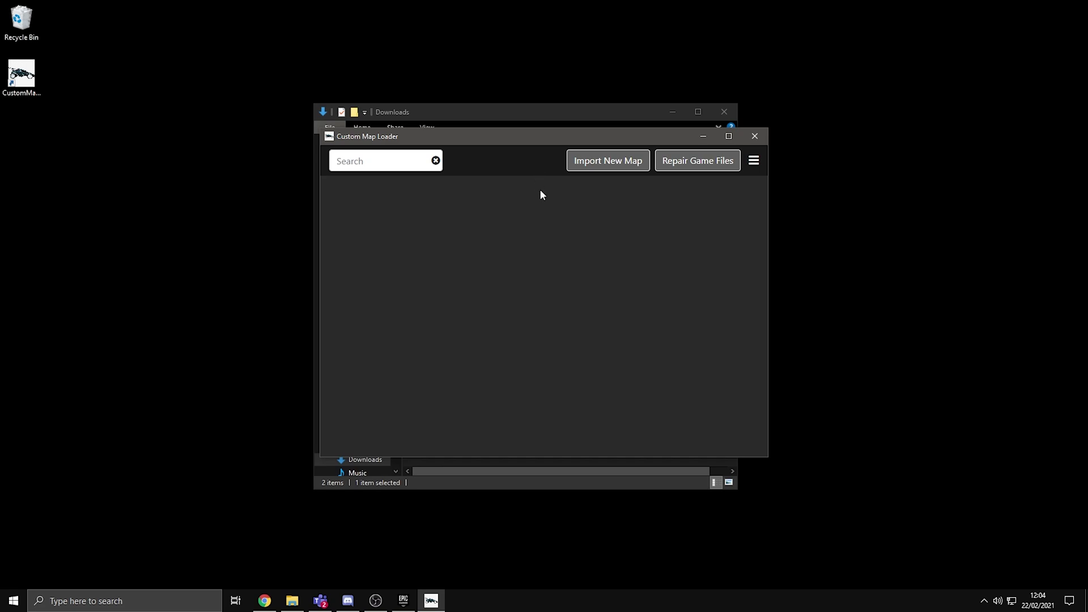
drag(539, 136, 518, 130)
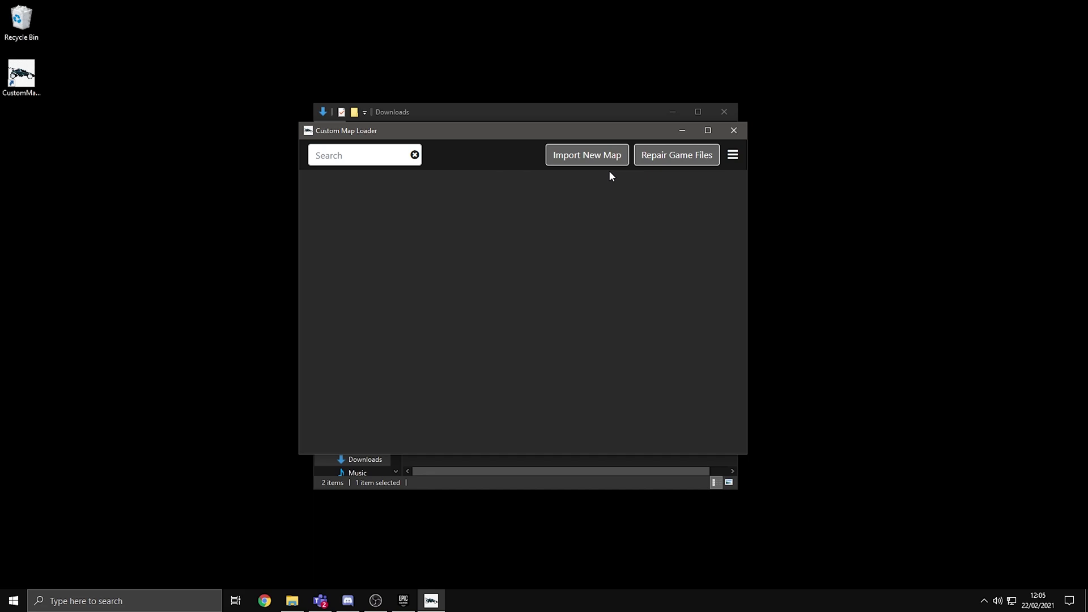
click(264, 601)
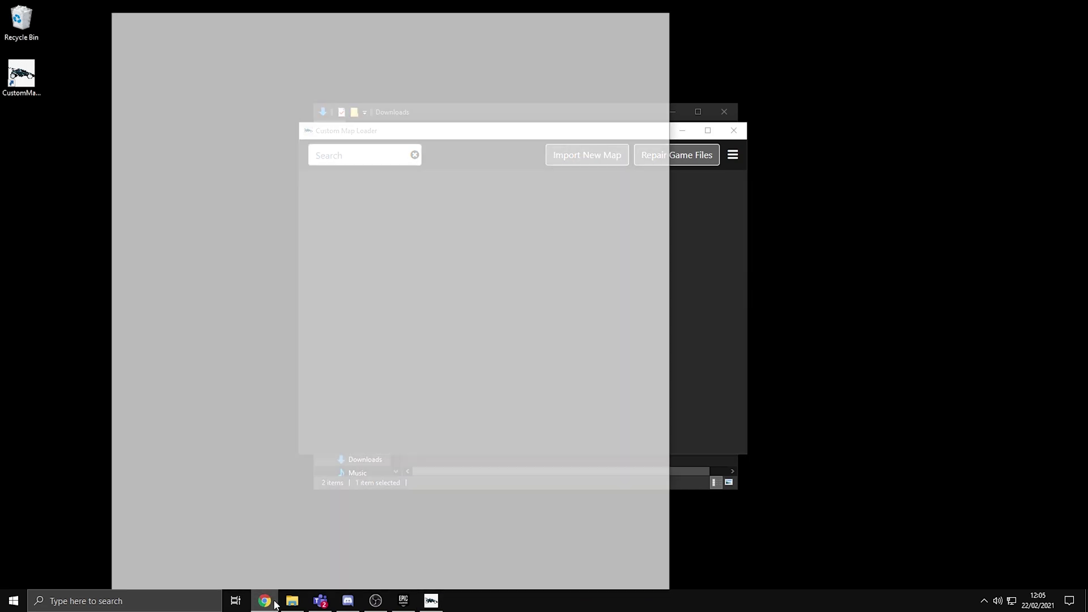
text(https://lethamyr.com/mymaps)
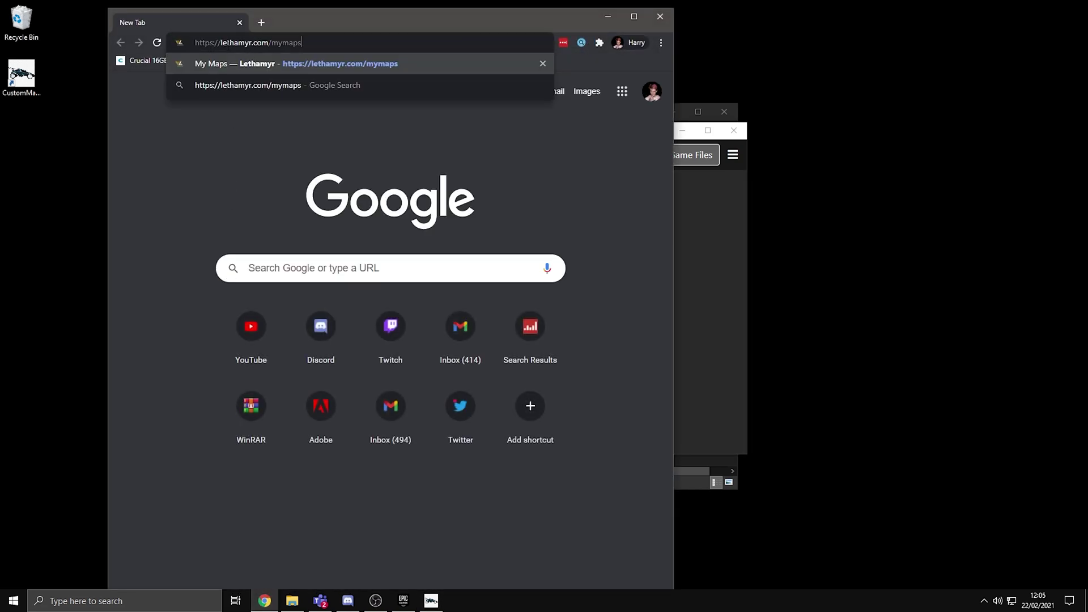
click(362, 63)
click(635, 17)
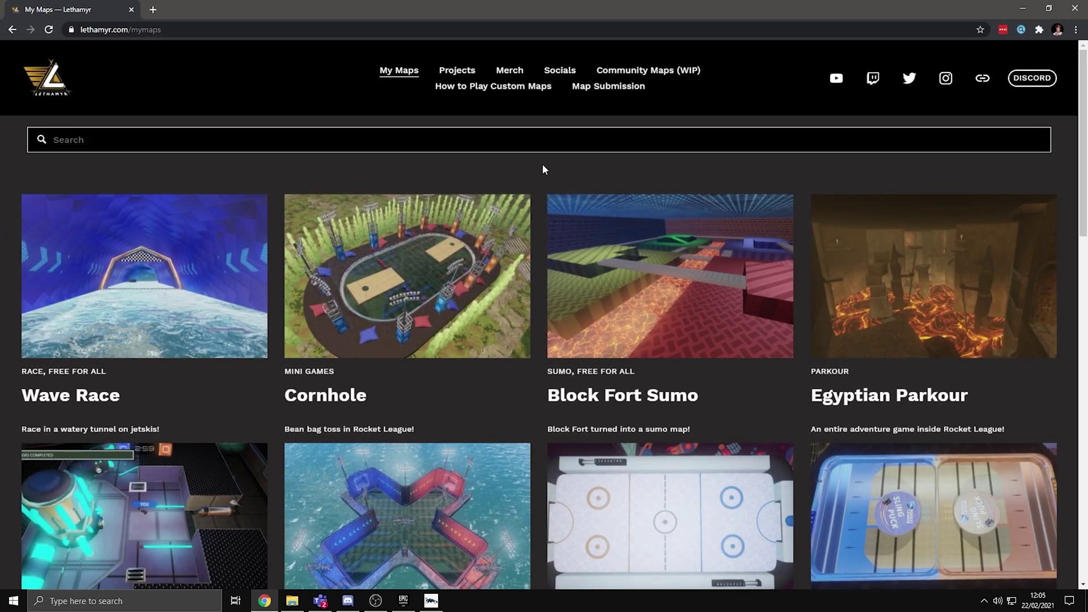
Browse the custom maps on the My Maps page, look through the older posts, and return to the first page
scroll(518, 254, down, 1)
scroll(518, 251, down, 15)
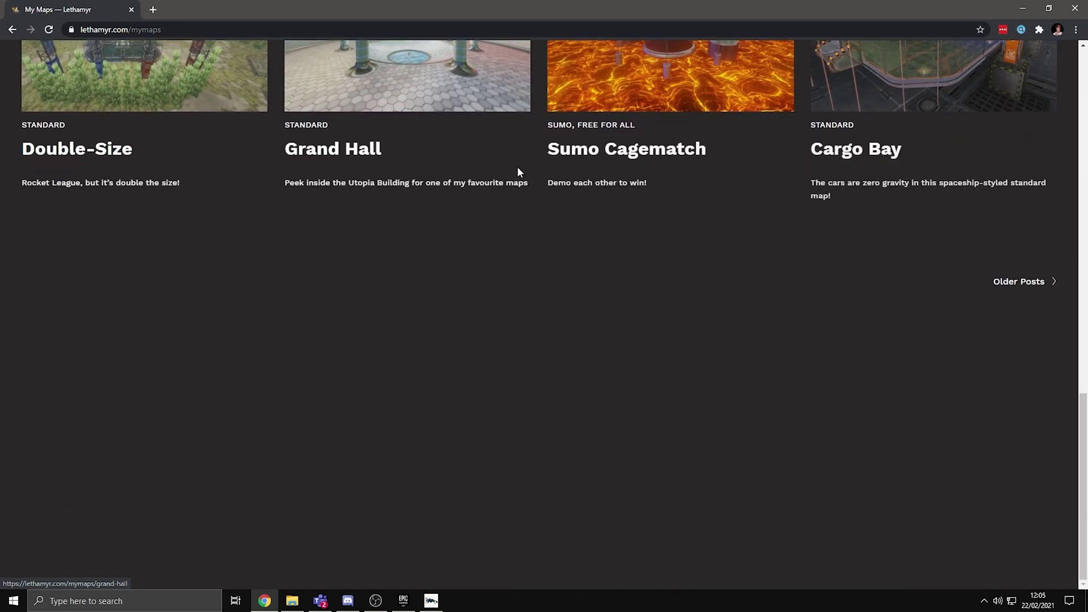
scroll(492, 268, up, 16)
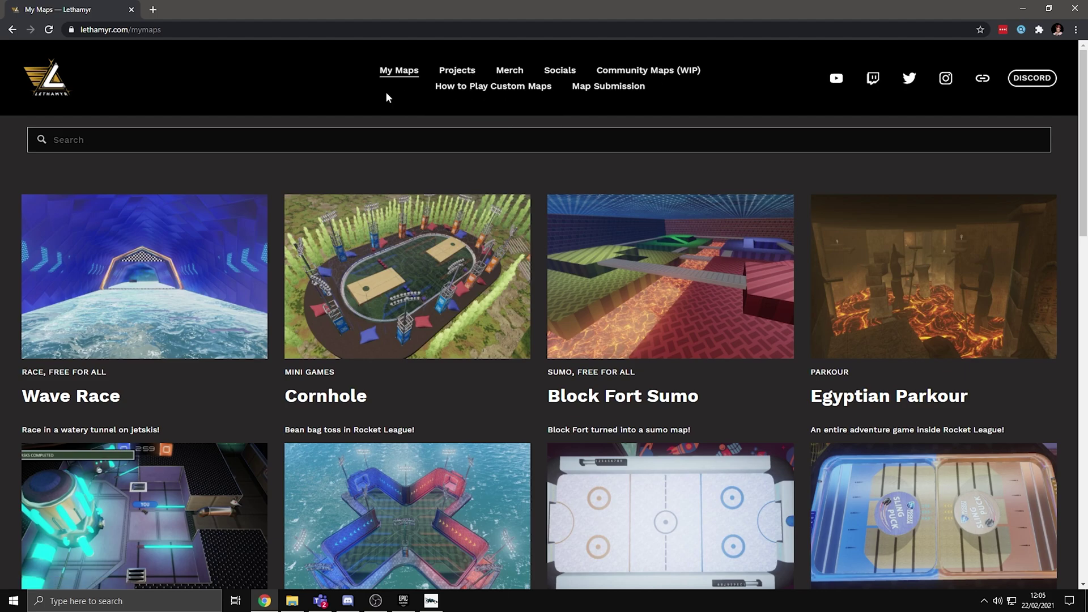
scroll(355, 94, down, 3)
scroll(358, 101, down, 12)
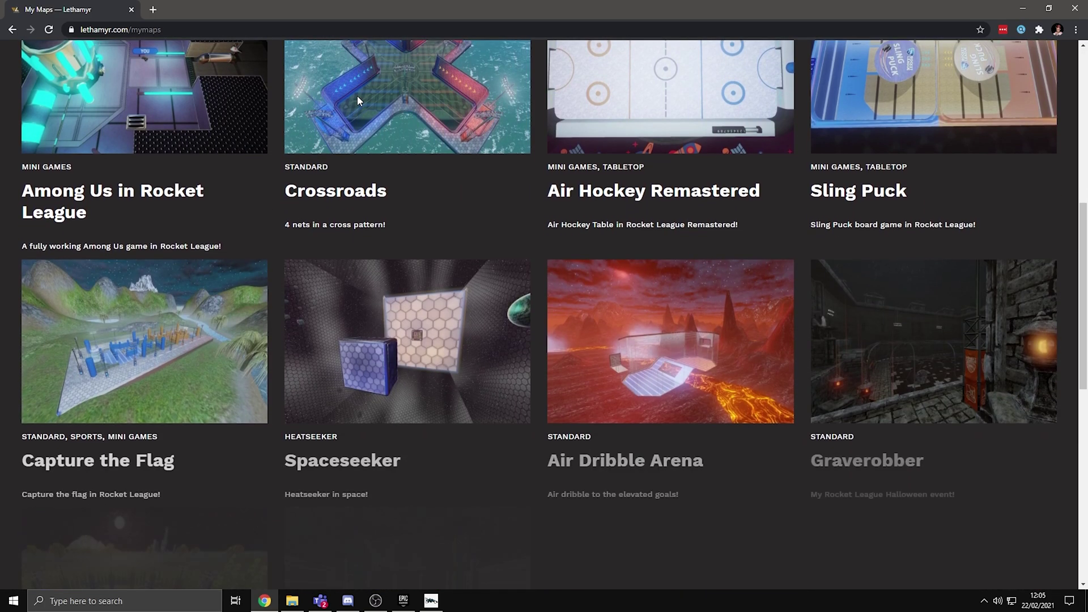
scroll(539, 213, up, 2)
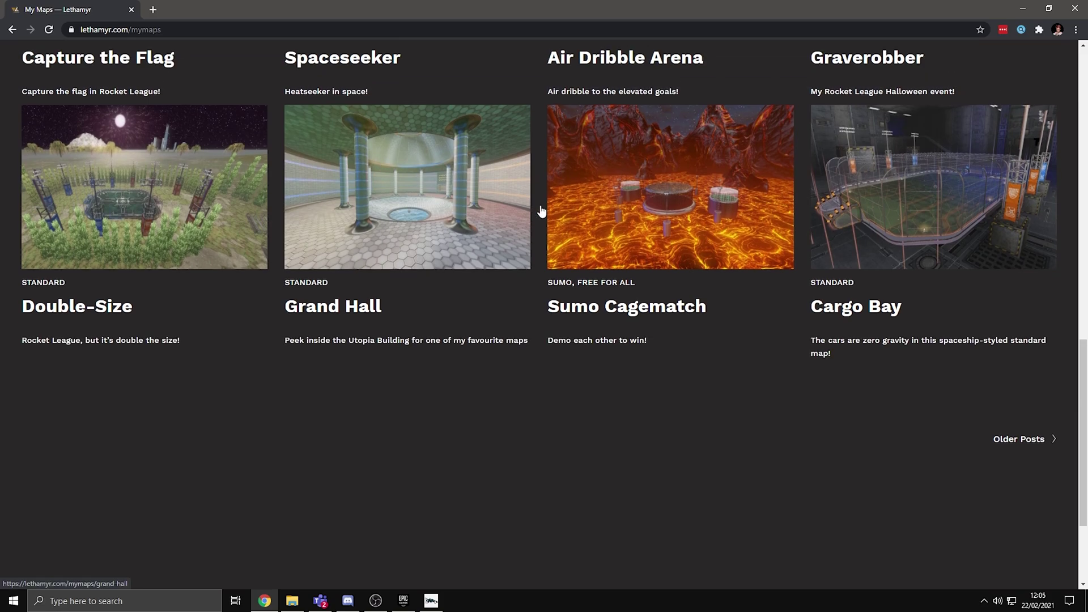
click(1032, 510)
scroll(520, 367, down, 12)
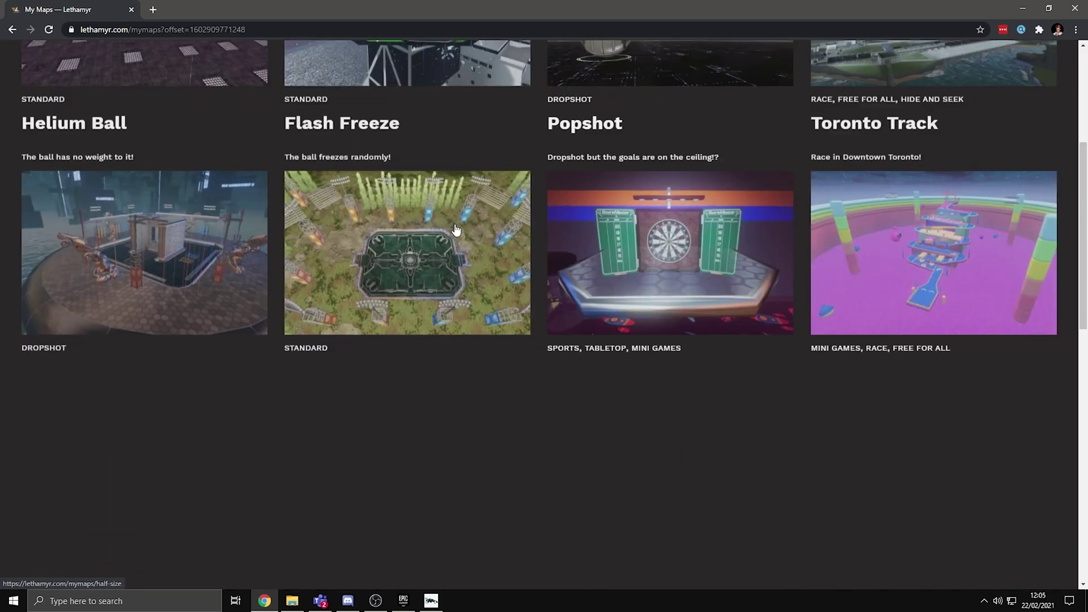
click(12, 29)
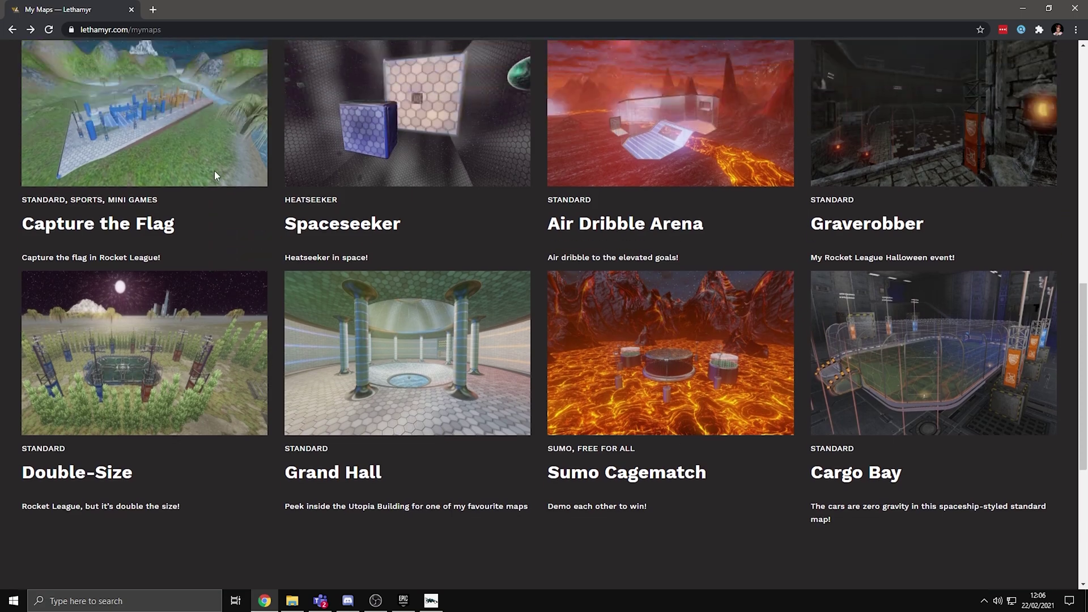
Download Among Us in Rocket League.zip from Google Drive through its map page, accepting the download without a virus scan
scroll(215, 176, up, 6)
click(169, 277)
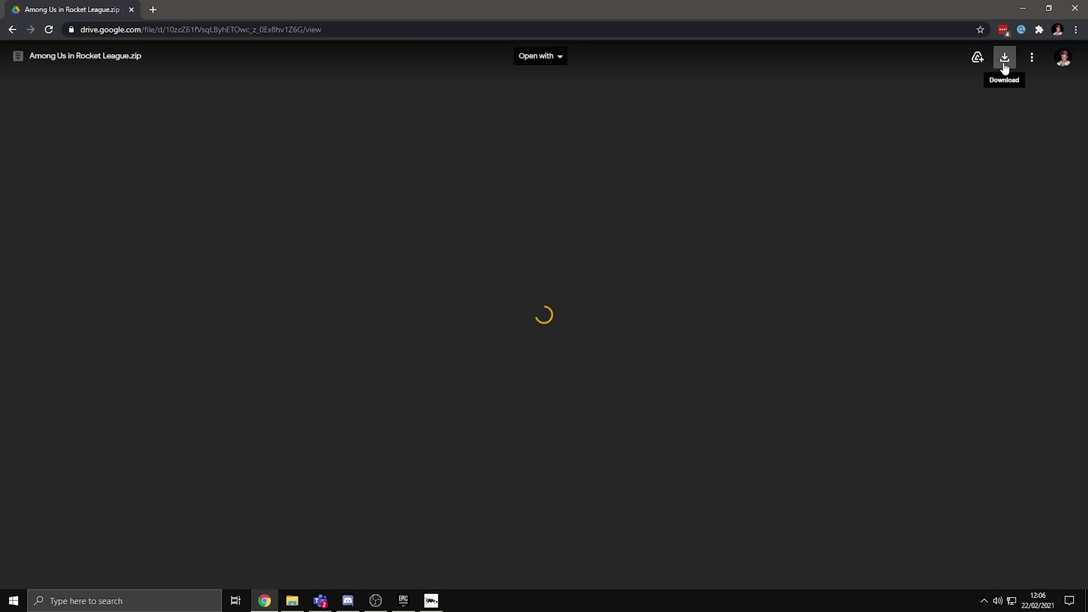
click(1004, 65)
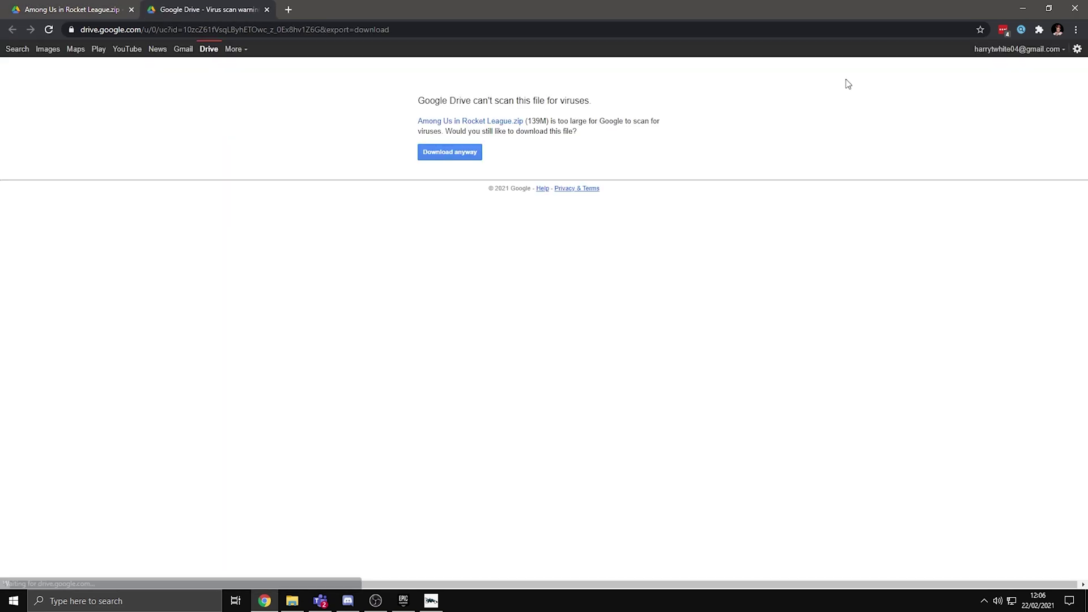
click(465, 154)
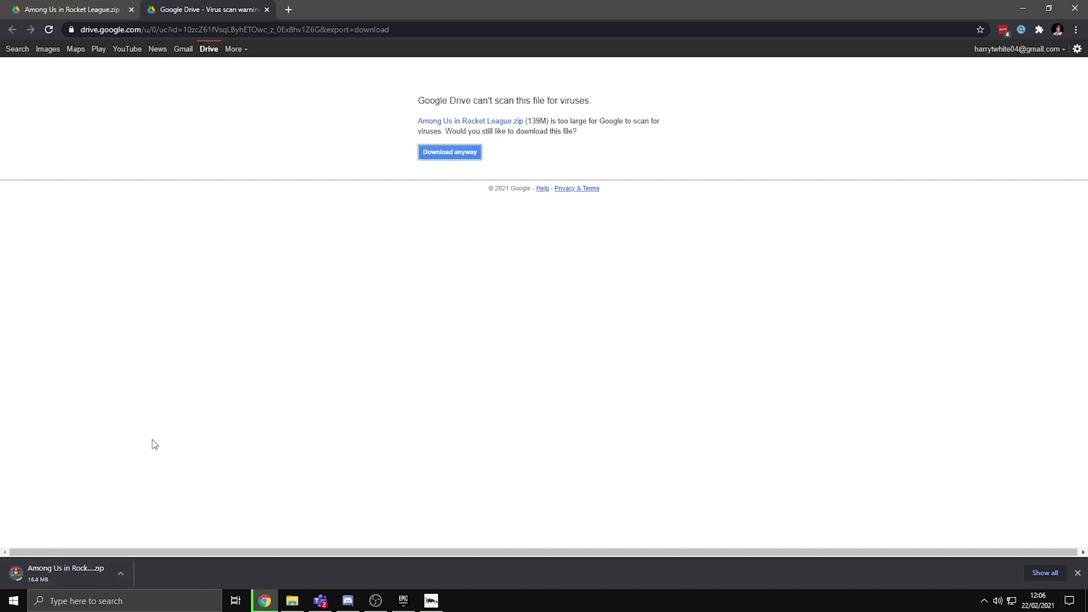
Switch to Custom Map Loader and import Among Us in Rocket League.zip from Downloads as a new map
click(431, 600)
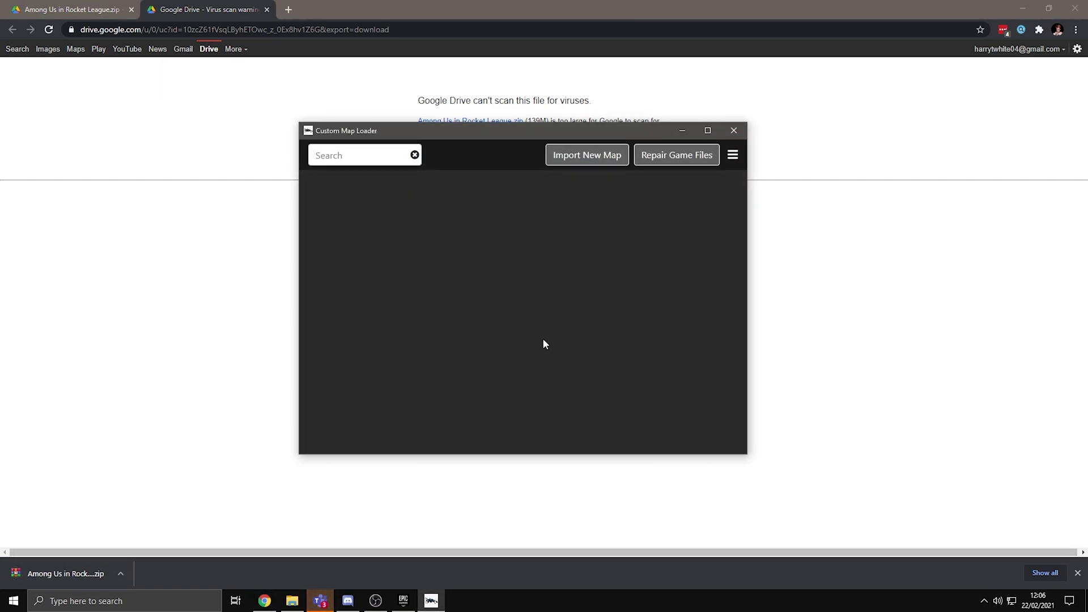
click(592, 155)
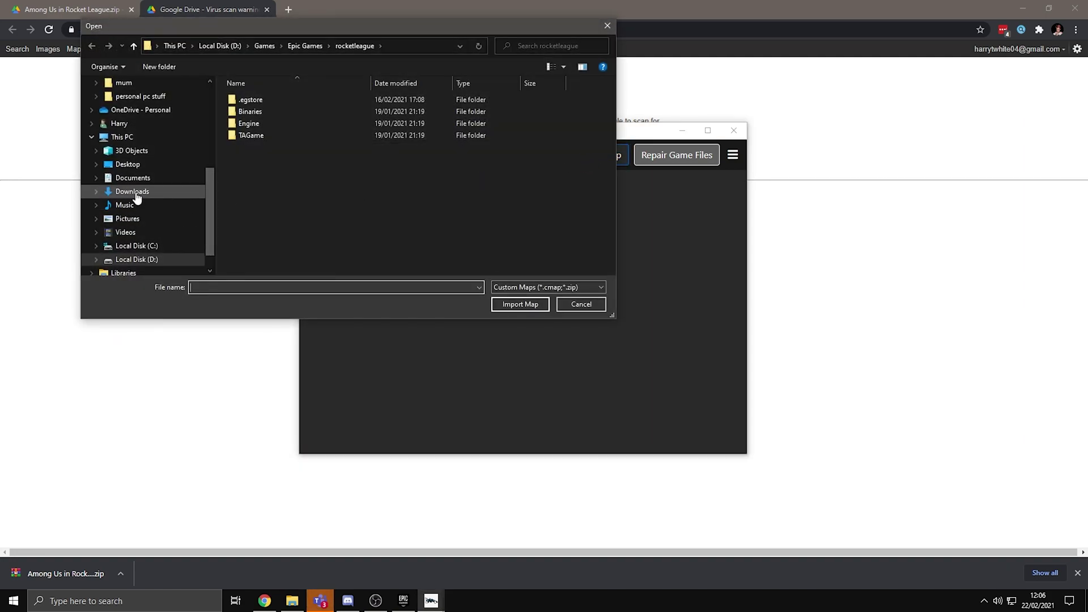
click(136, 191)
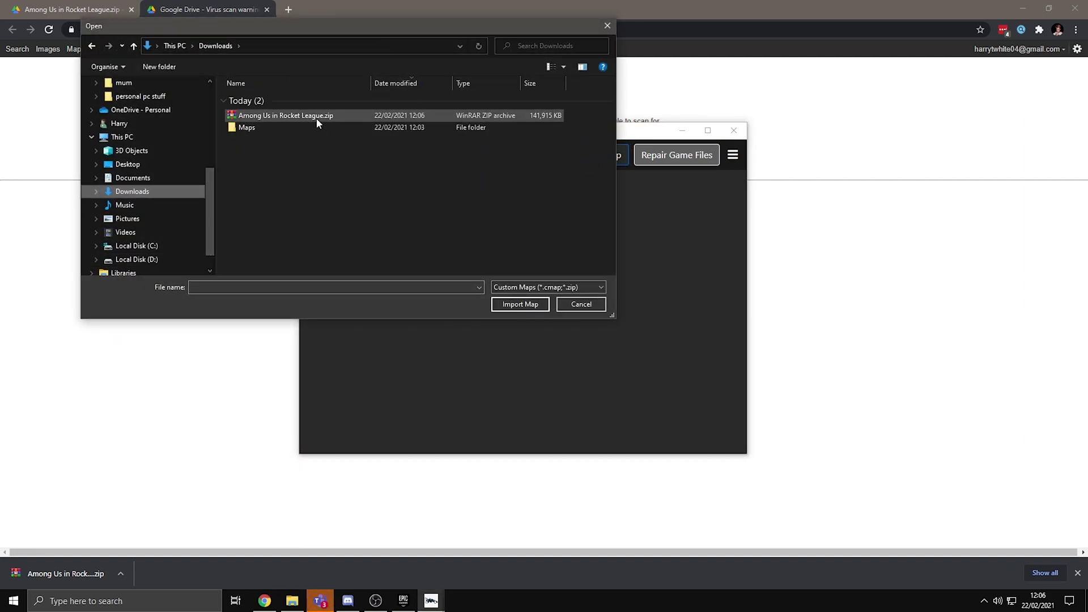
click(270, 116)
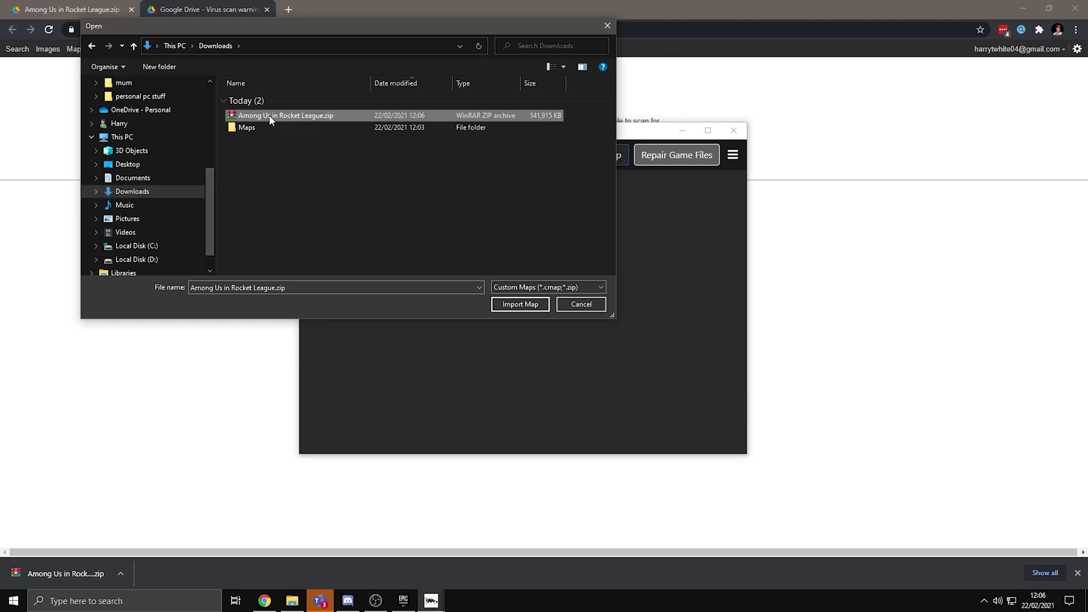
click(512, 309)
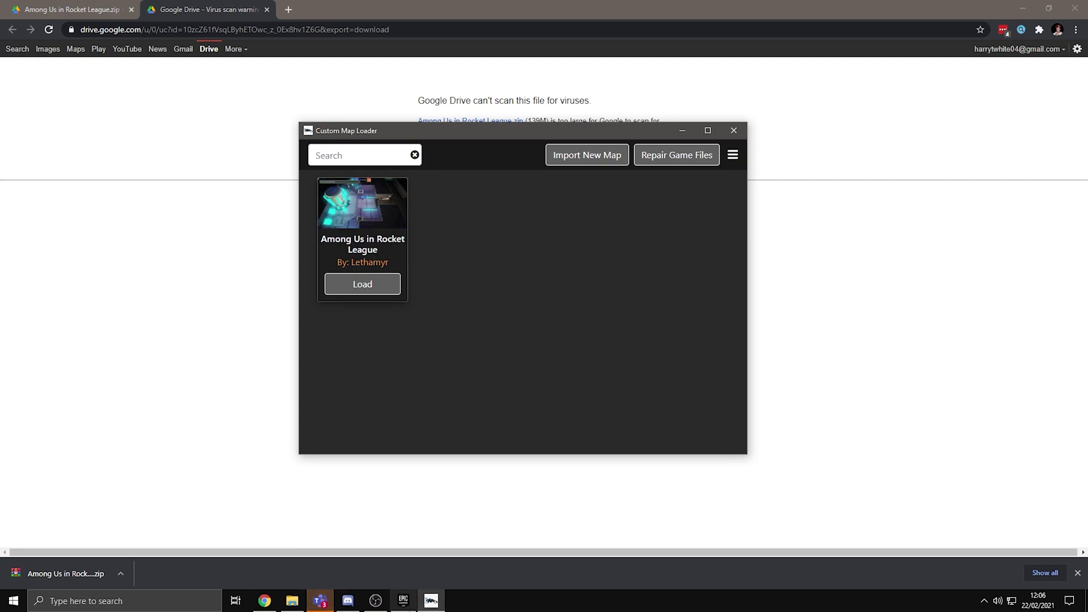
Launch Rocket League from the Epic Games Launcher, and load the Among Us in Rocket League map with Custom Map Loader
click(403, 602)
click(252, 268)
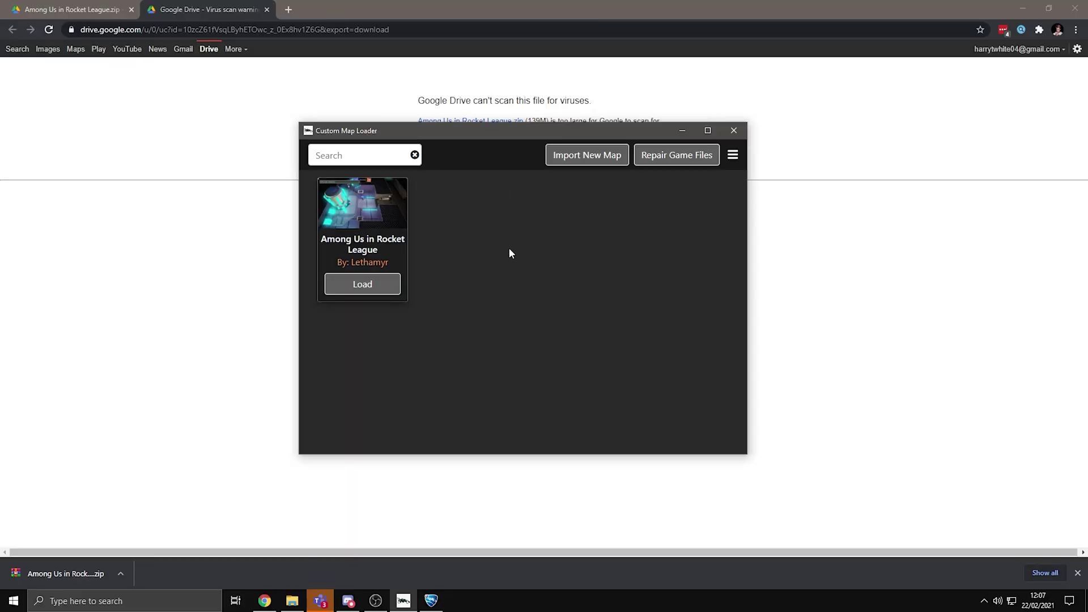
click(362, 286)
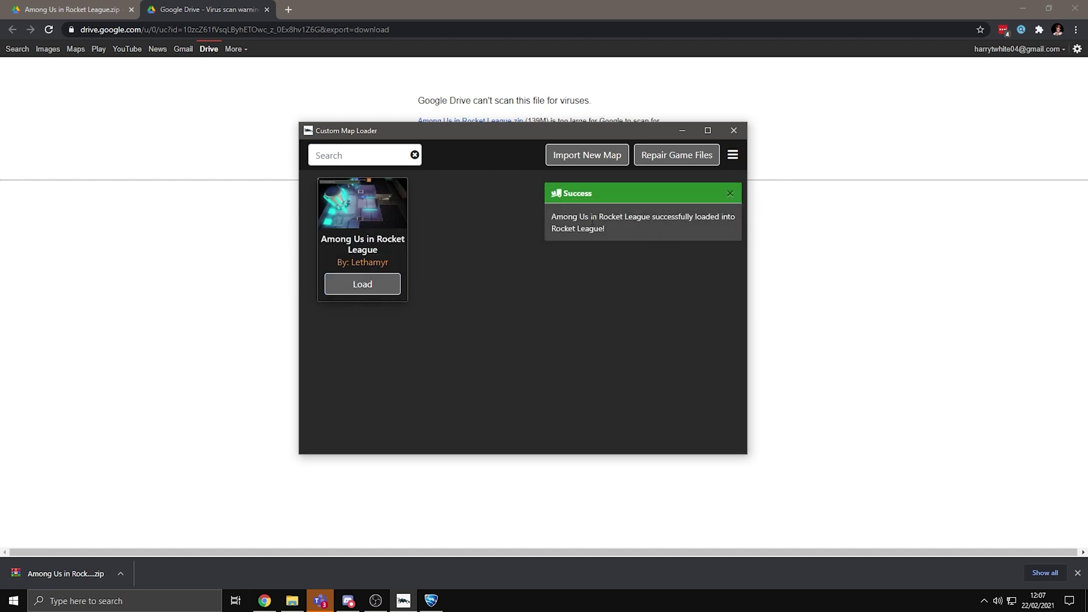
Switch to Rocket League and open the arena selection for training
click(437, 599)
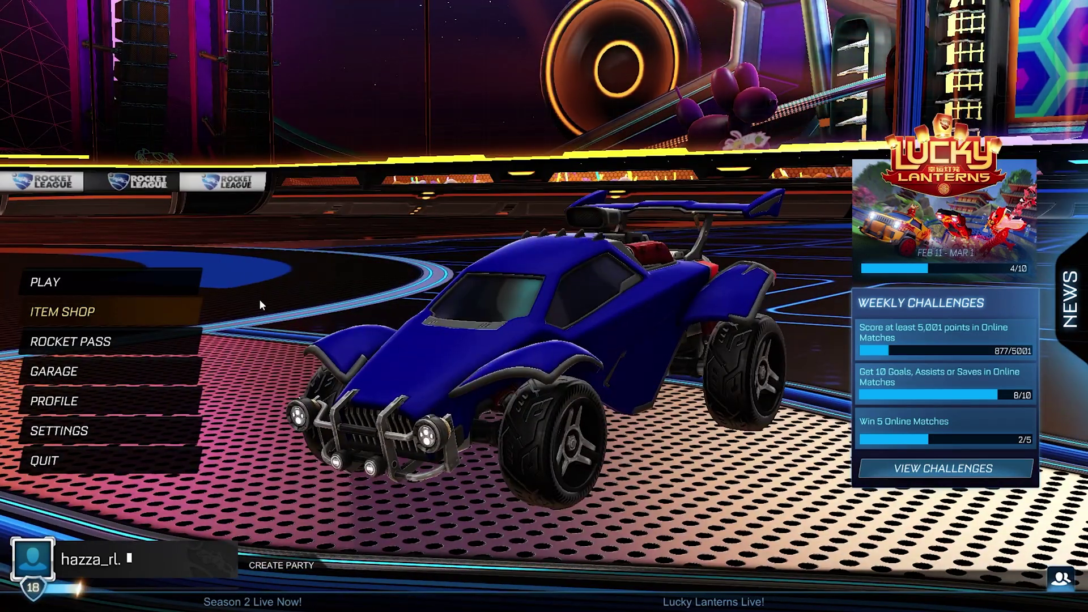
click(169, 283)
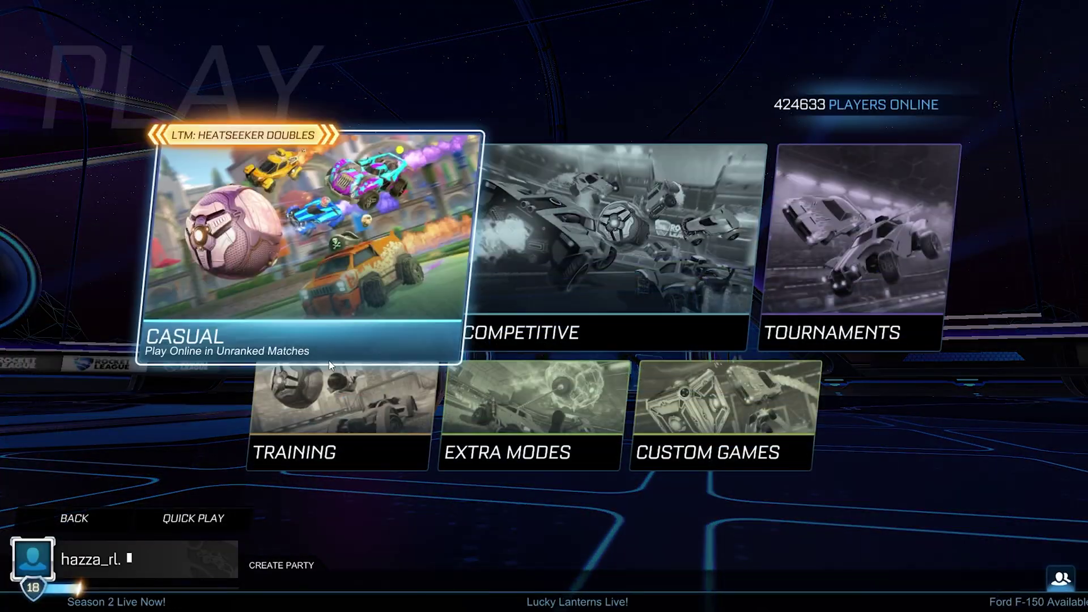
click(330, 366)
click(173, 317)
Select Underpass - Soccar as the training arena and start the session to load the custom map
click(428, 301)
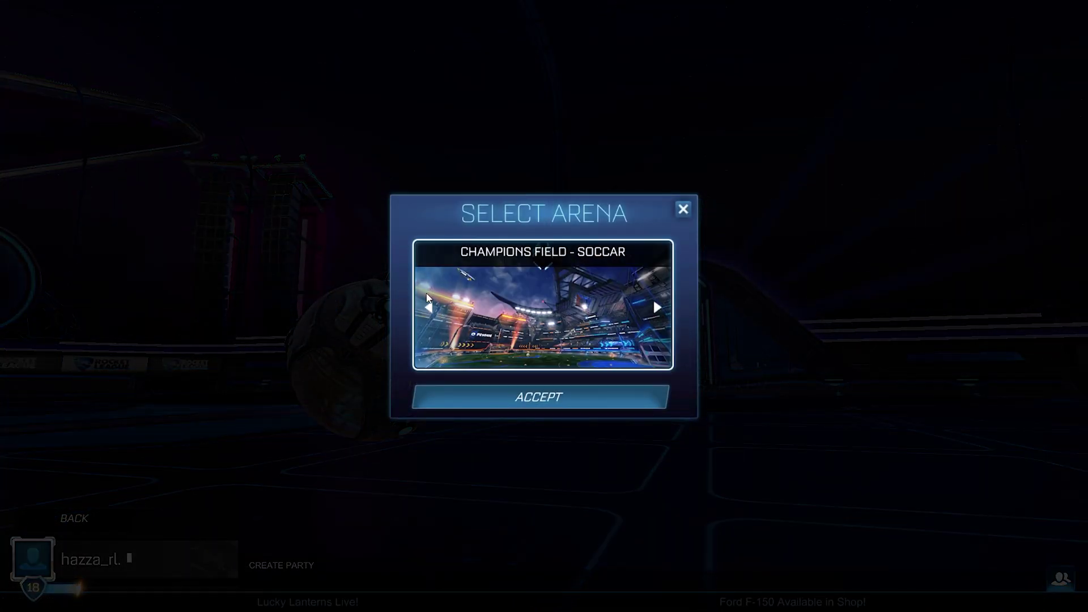
click(428, 299)
click(428, 298)
click(428, 299)
click(428, 299)
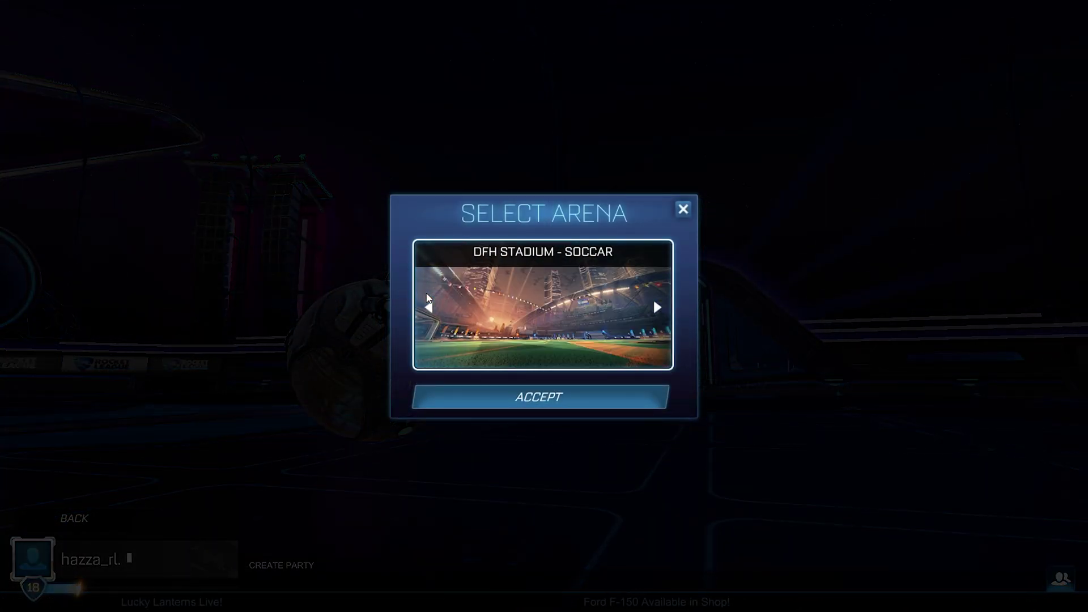
click(428, 306)
click(428, 306)
click(428, 306)
click(428, 306)
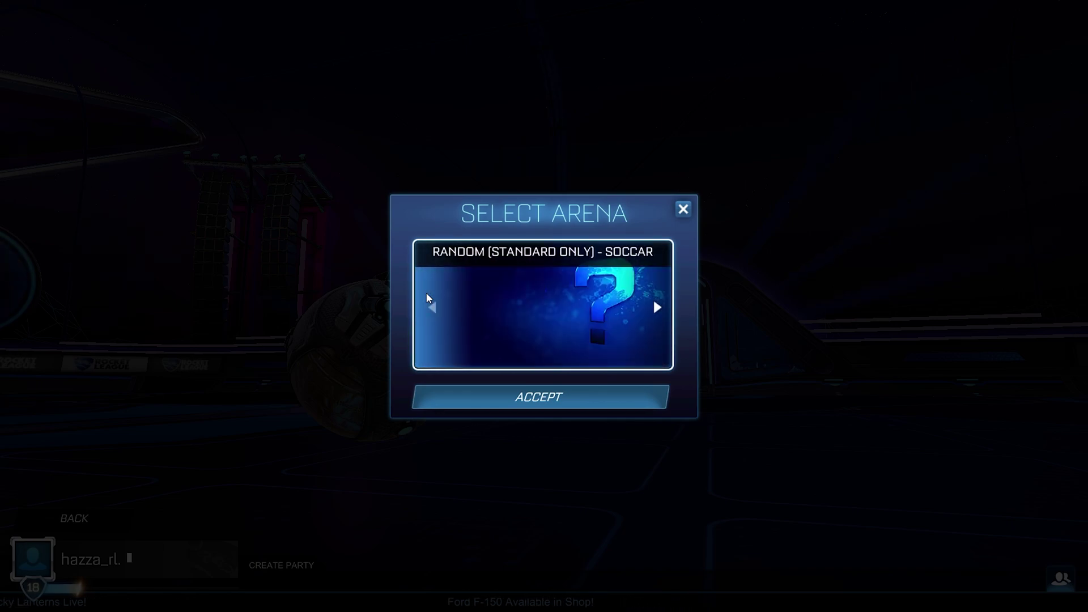
click(428, 297)
click(428, 297)
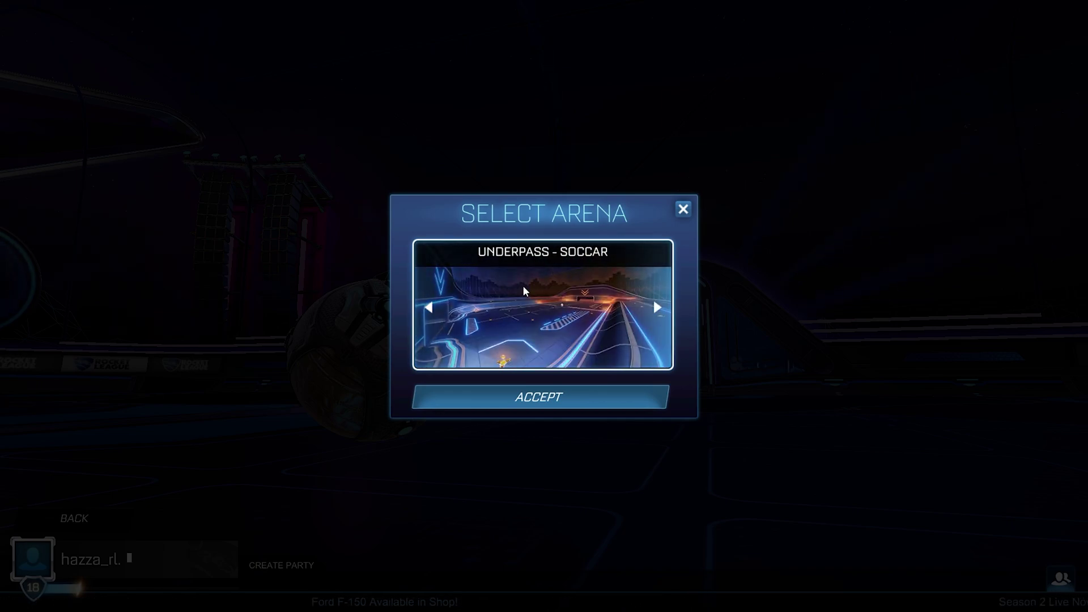
click(529, 396)
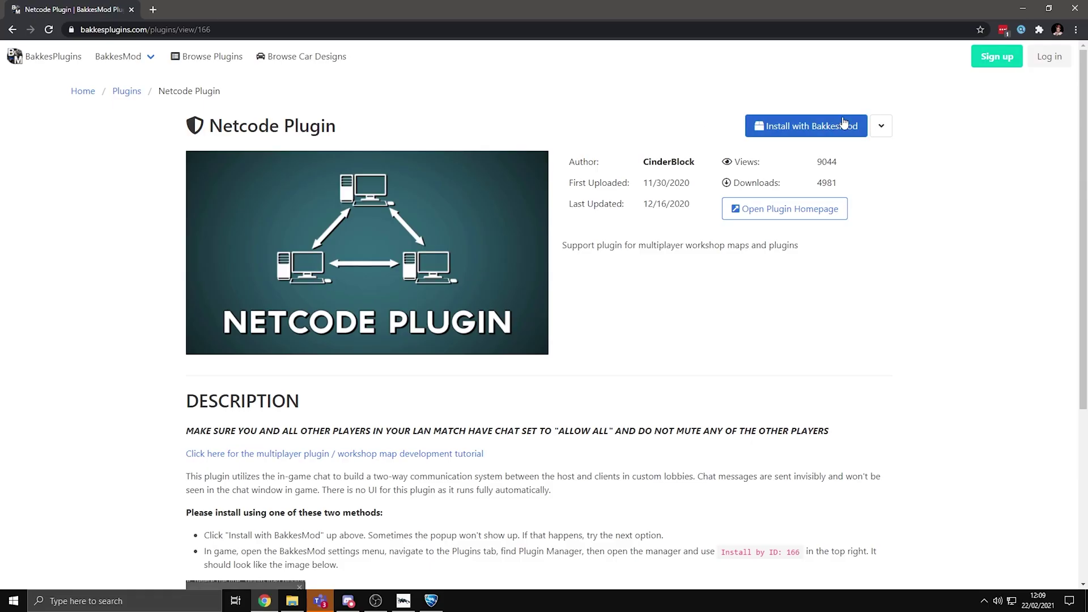
Install the Netcode Plugin from its BakkesPlugins page with BakkesMod, and dismiss the welcome message in the Among Us map
click(805, 127)
click(595, 122)
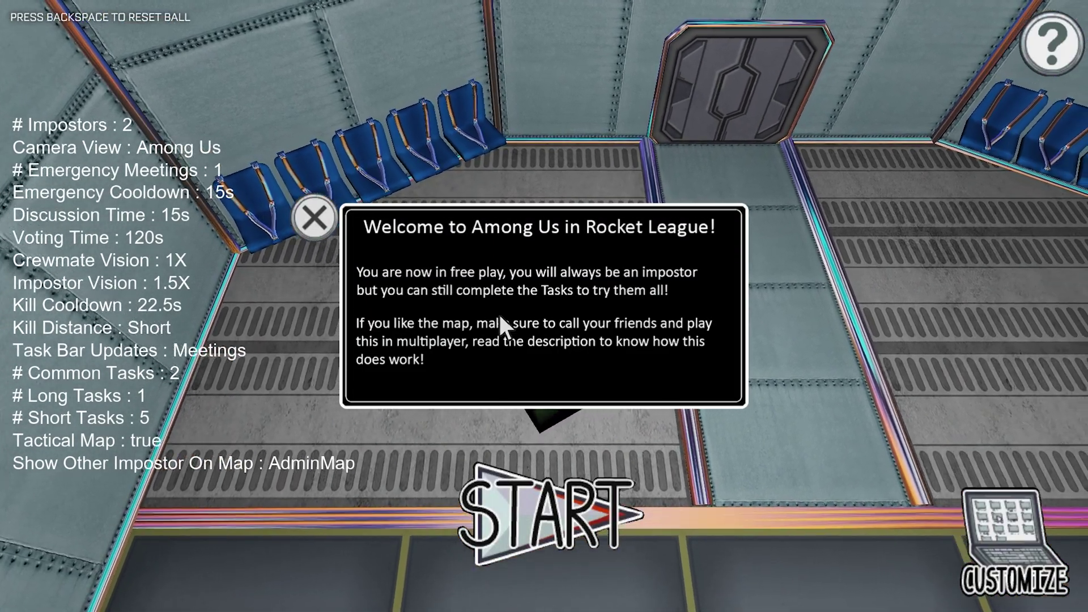
click(315, 217)
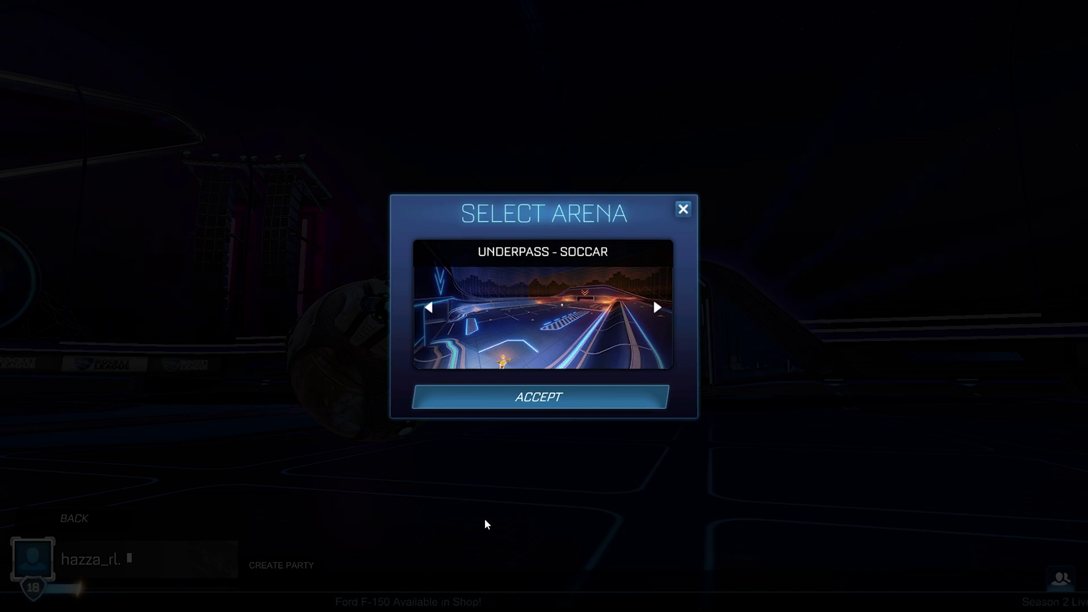
Leave the training arena selection and set up a new LAN match with Underpass as its arena
key(Escape)
key(Escape)
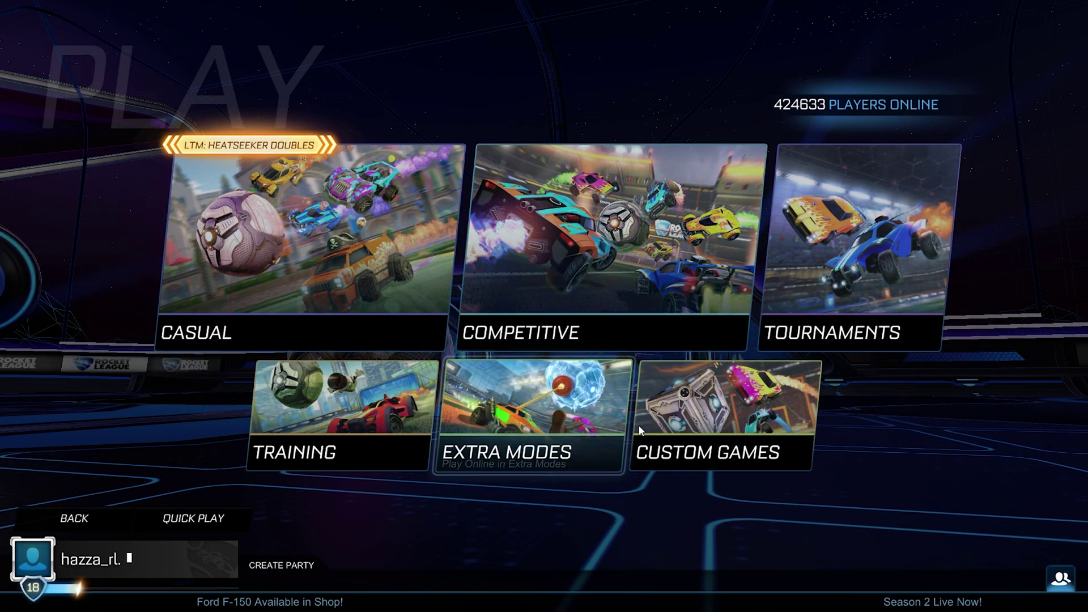
click(664, 411)
click(738, 369)
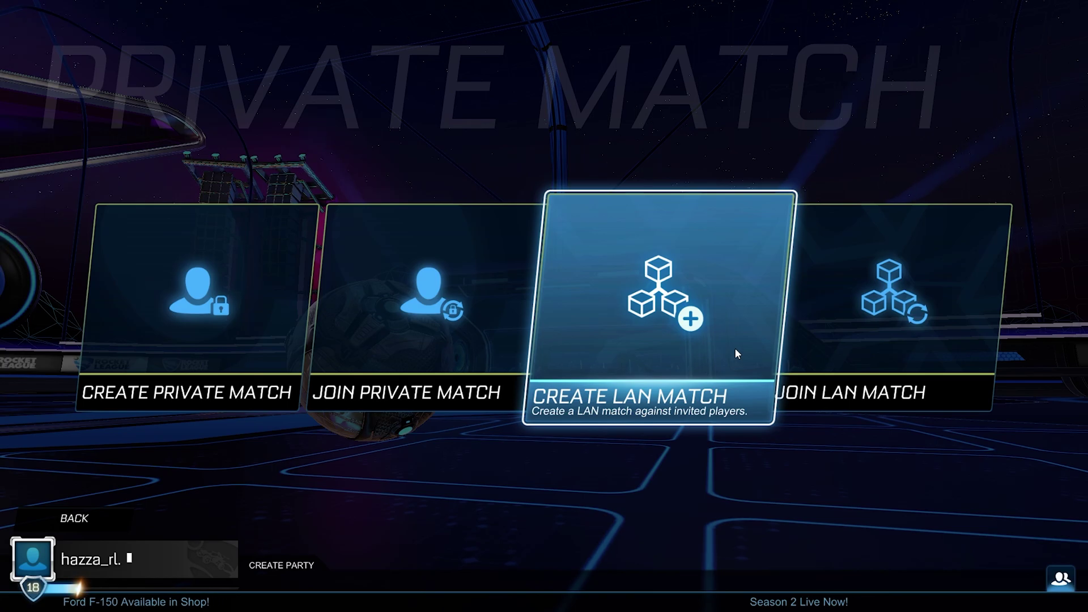
click(735, 348)
click(220, 248)
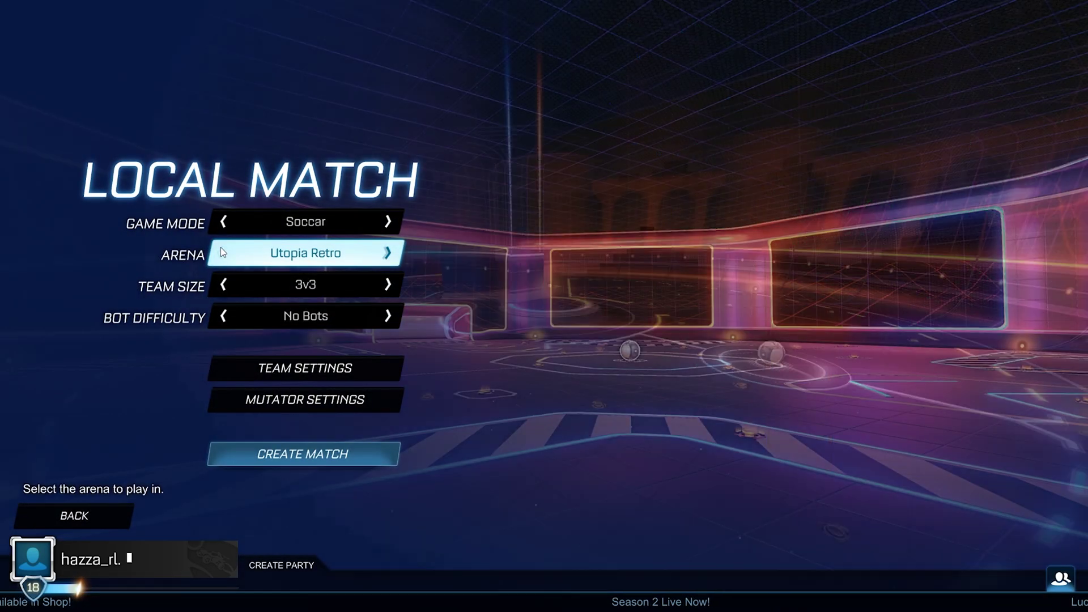
click(221, 248)
Create the LAN match with the name and password already filled in, and join a team
click(310, 471)
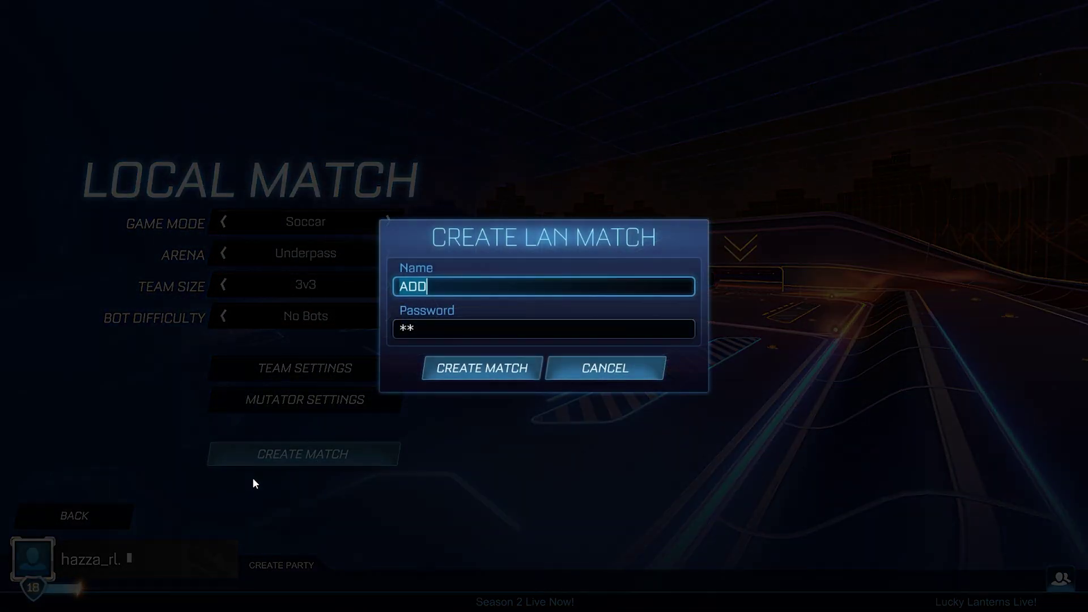
click(469, 367)
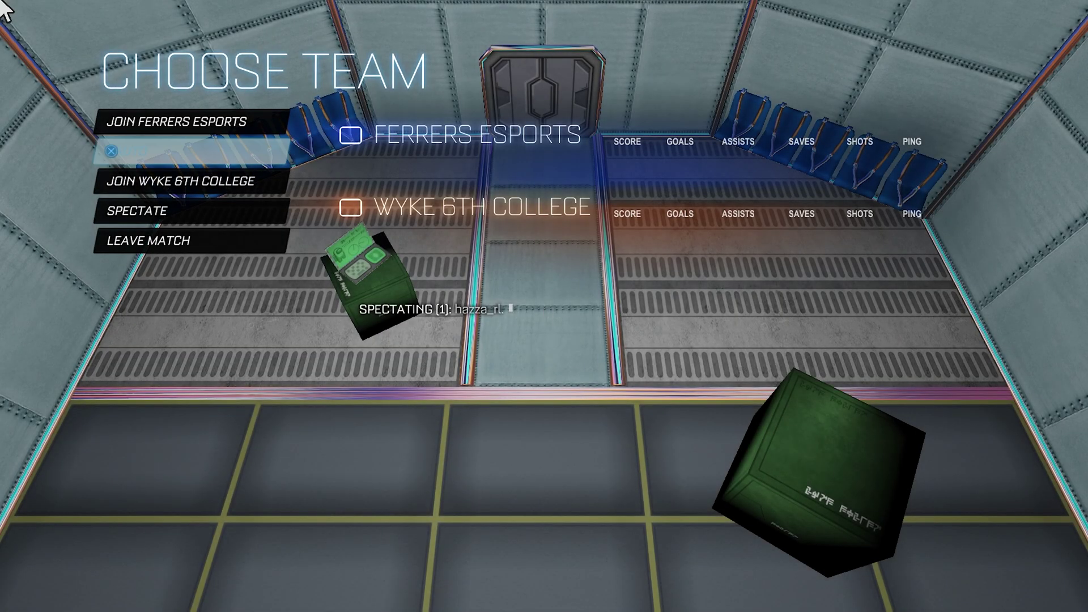
click(171, 146)
key(Tab)
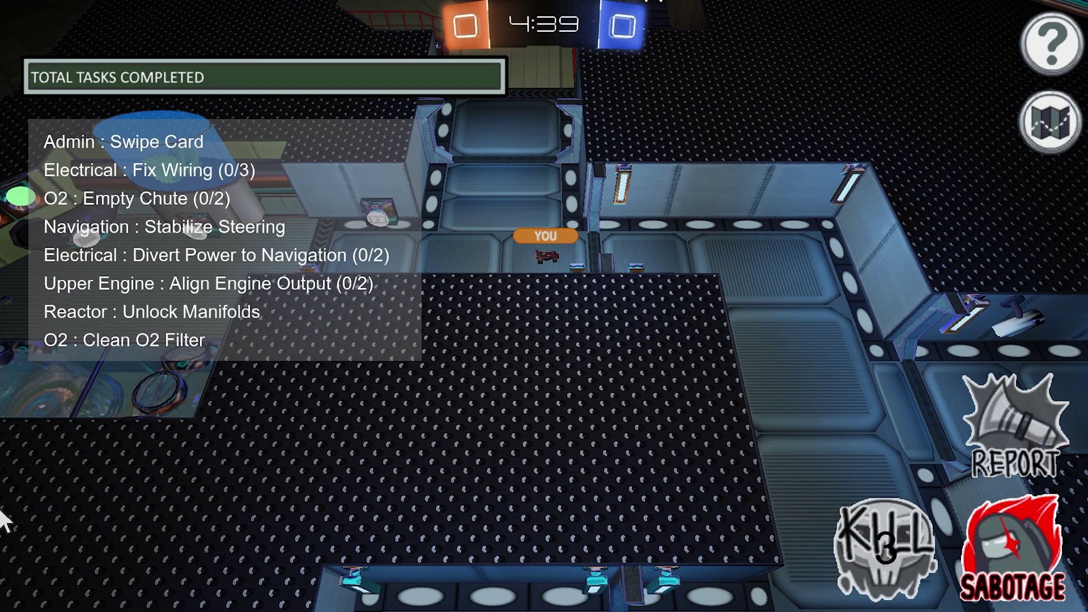
Drive the car through the corridors and rooms of the Among Us map to explore it
key(w)
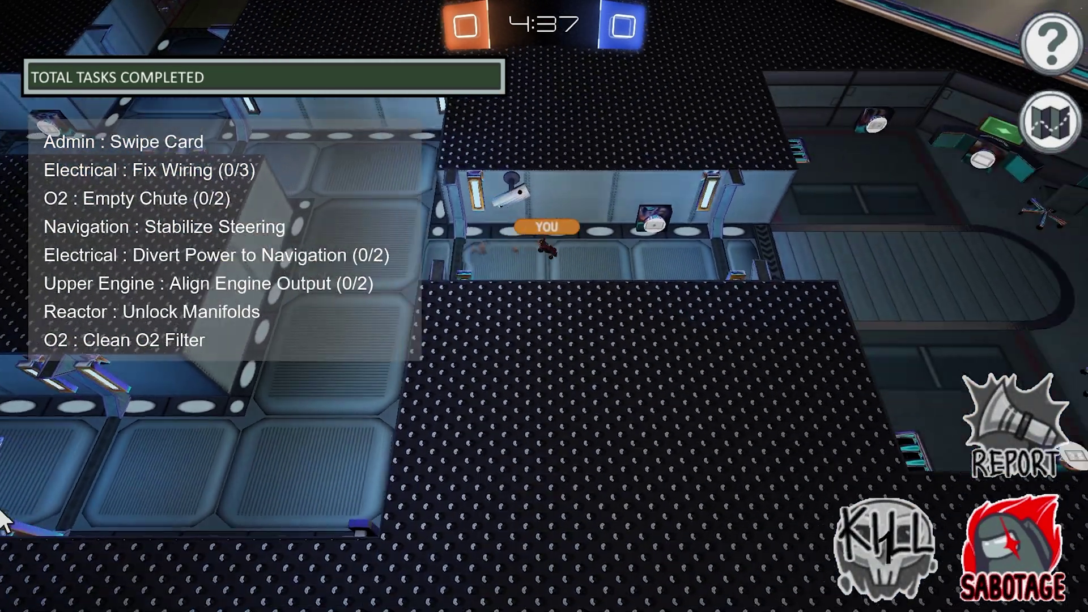
key(s)
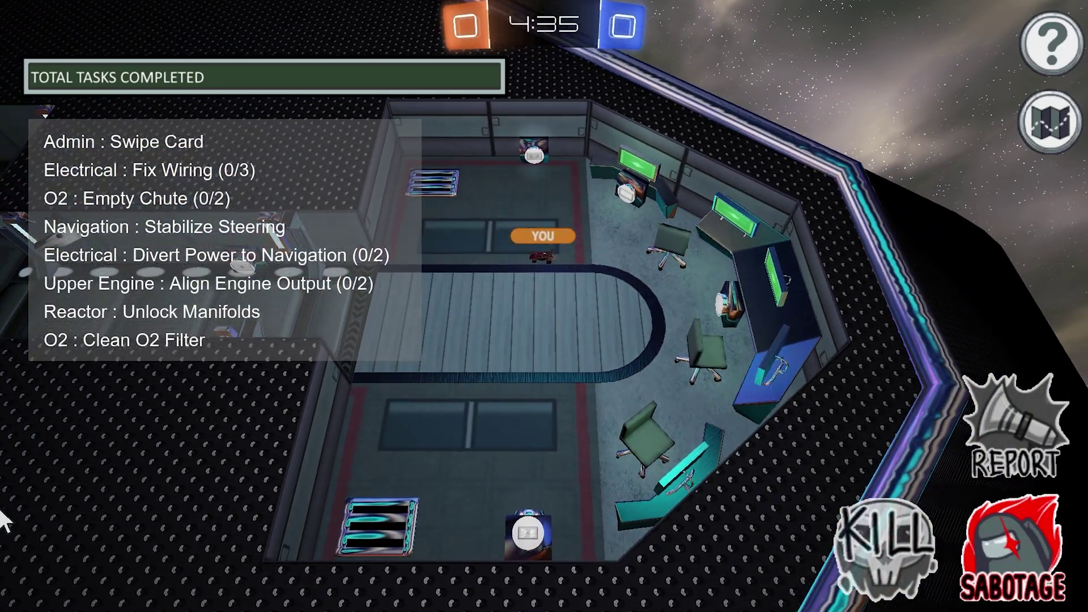
key(s)
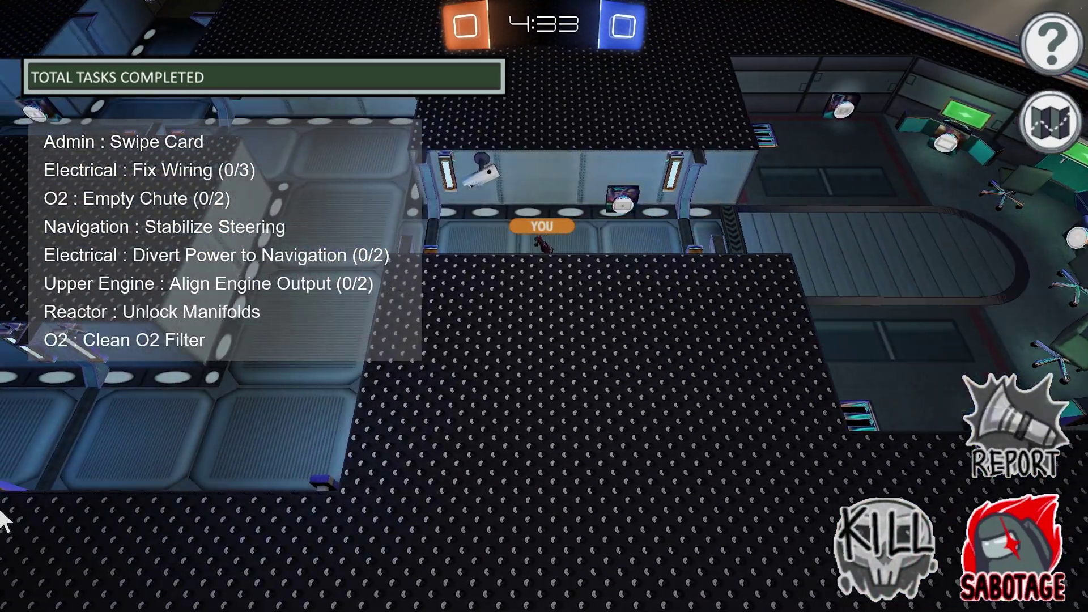
key(w)
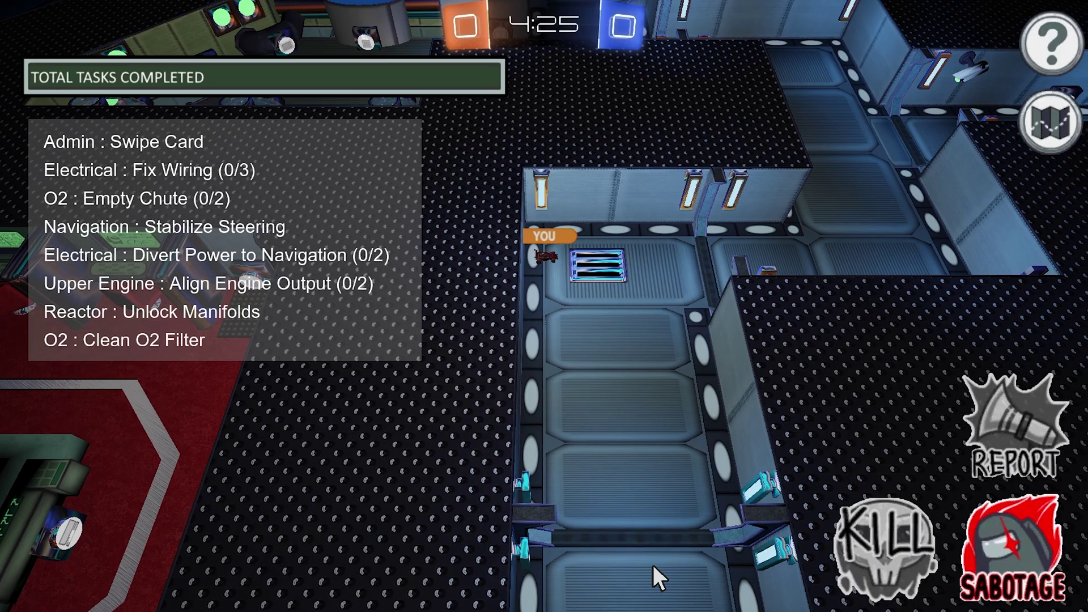
click(1046, 530)
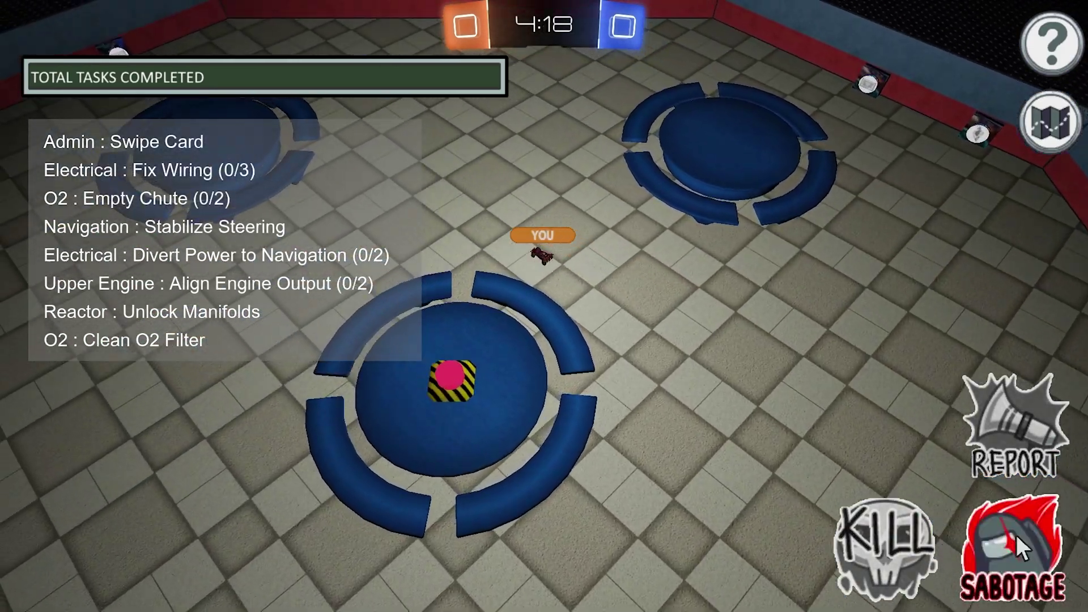
key(w)
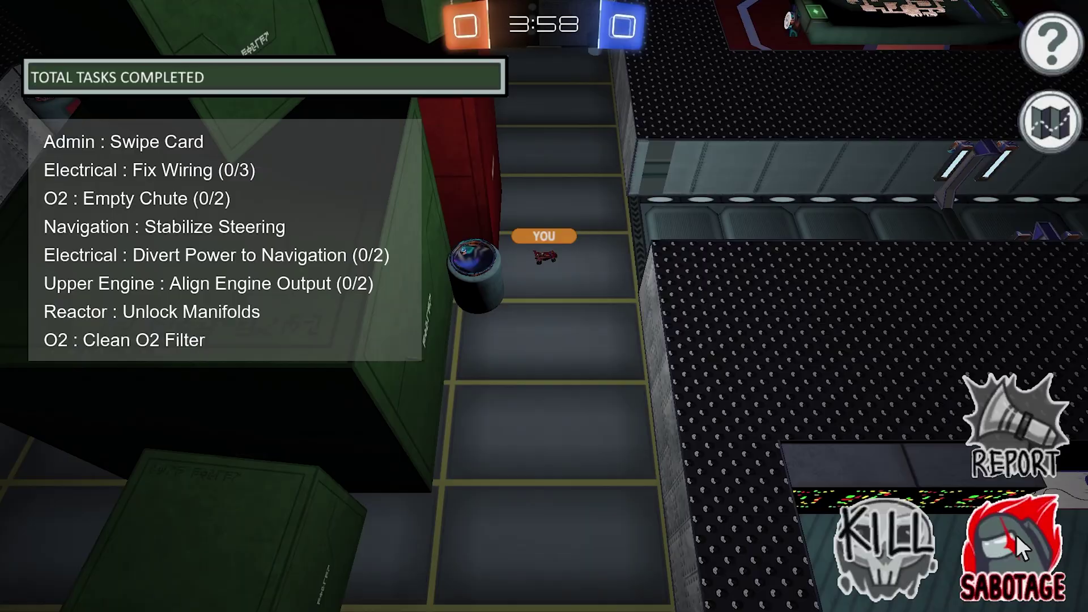
key(w)
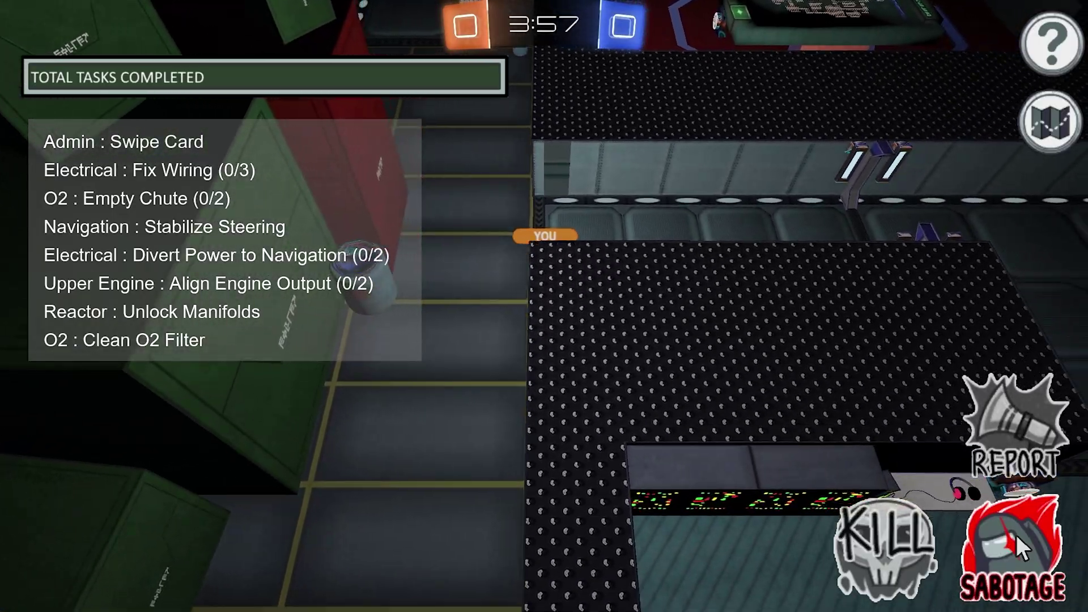
key(d)
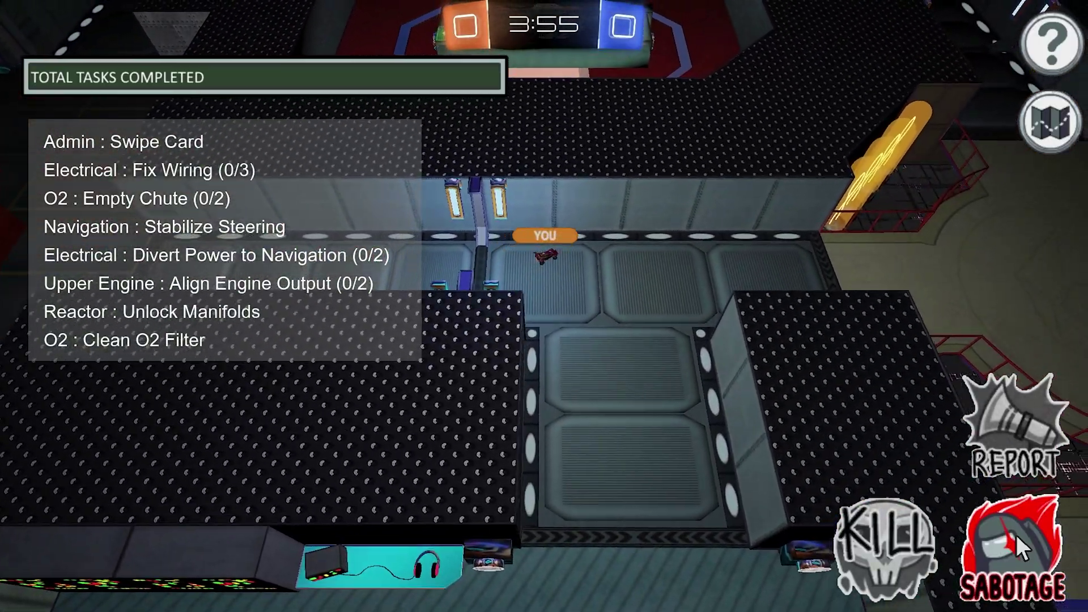
key(d)
key(w)
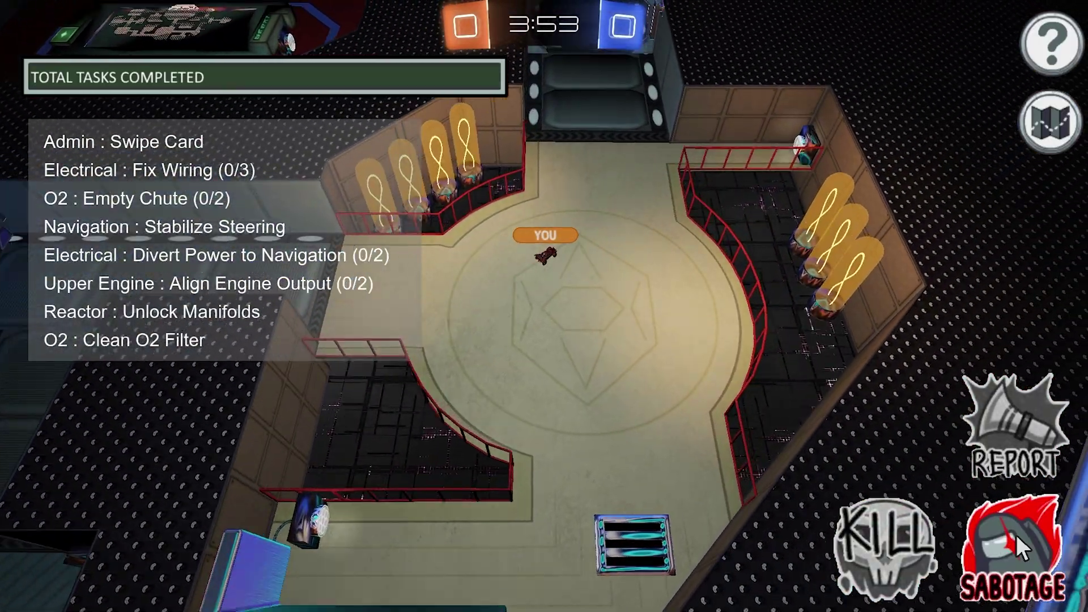